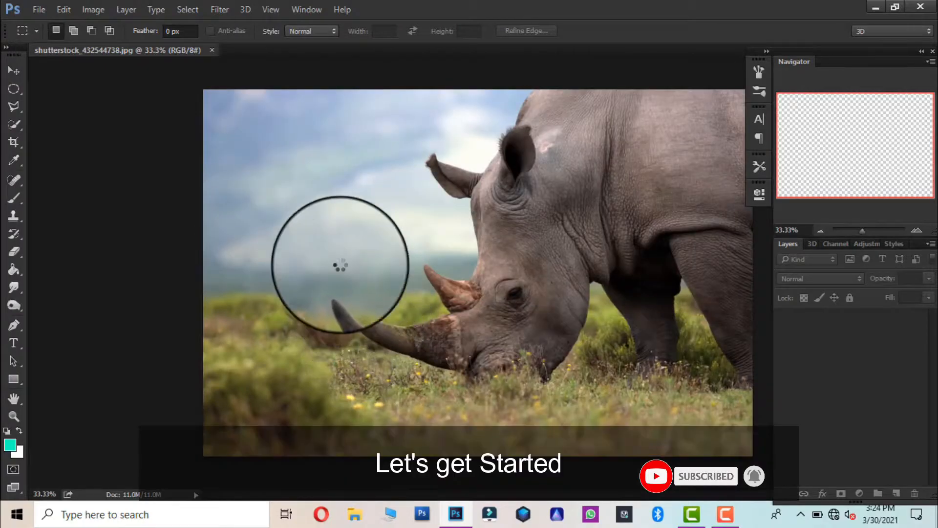
# Select the entire rhino, including horns, ears and legs, with the Quick Selection tool, leaving out the gap between the legs
pyautogui.moveTo(134, 55); pyautogui.dragTo(228, 77)
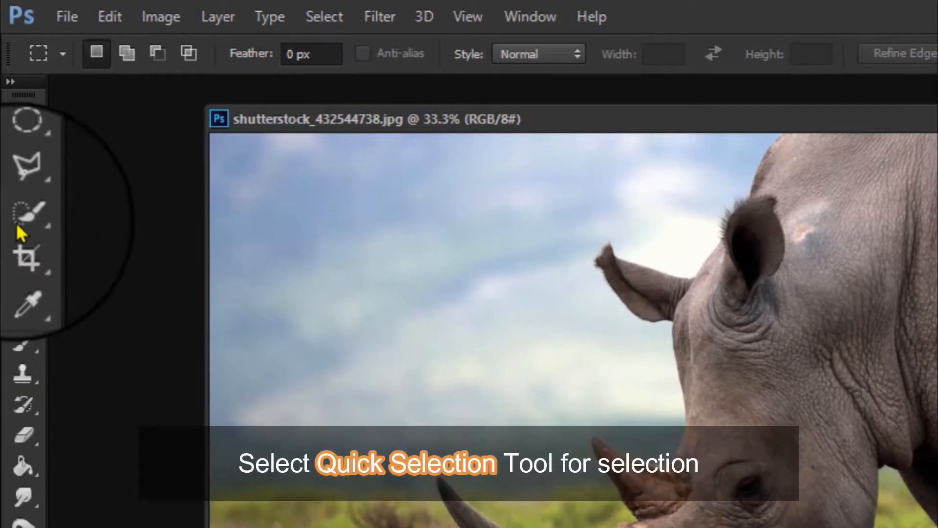
pyautogui.click(14, 131)
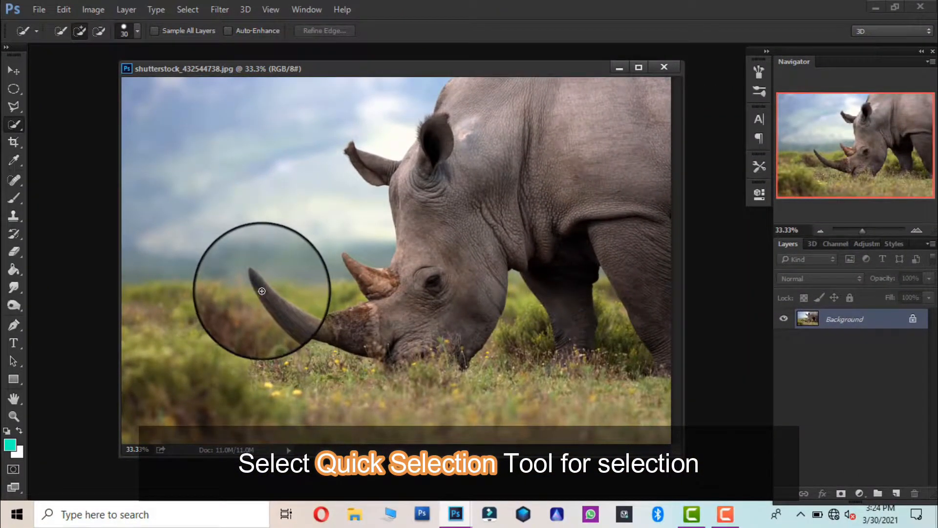
pyautogui.moveTo(262, 291)
pyautogui.mouseDown()
pyautogui.moveTo(427, 350)
pyautogui.moveTo(458, 327)
pyautogui.moveTo(462, 339)
pyautogui.moveTo(471, 335)
pyautogui.moveTo(493, 258)
pyautogui.moveTo(520, 255)
pyautogui.mouseUp()
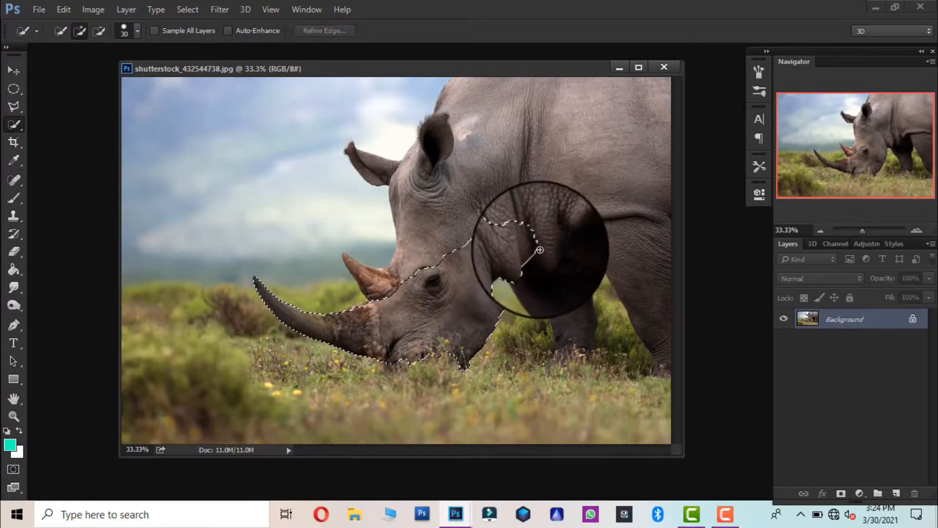
pyautogui.moveTo(603, 174); pyautogui.dragTo(606, 247)
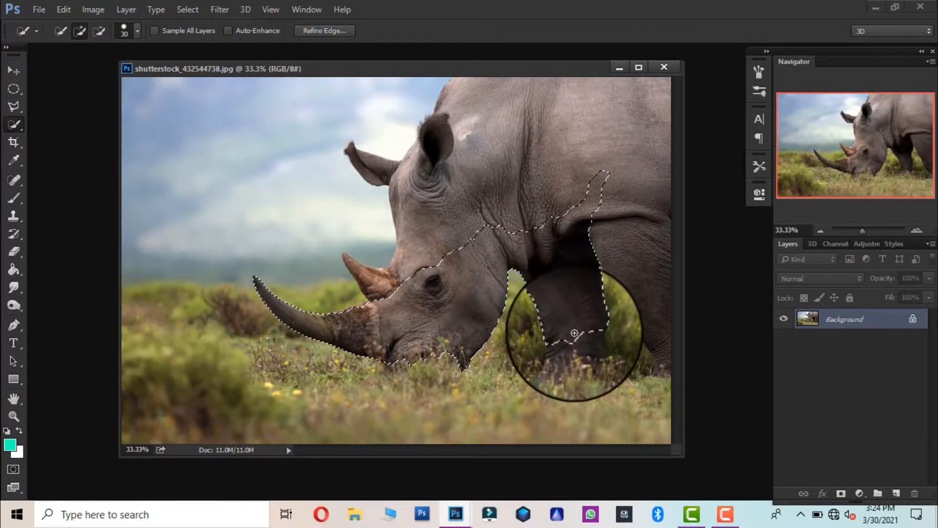
pyautogui.moveTo(643, 270)
pyautogui.mouseDown()
pyautogui.moveTo(660, 114)
pyautogui.moveTo(543, 80)
pyautogui.moveTo(461, 92)
pyautogui.moveTo(420, 155)
pyautogui.moveTo(375, 166)
pyautogui.moveTo(397, 293)
pyautogui.mouseUp()
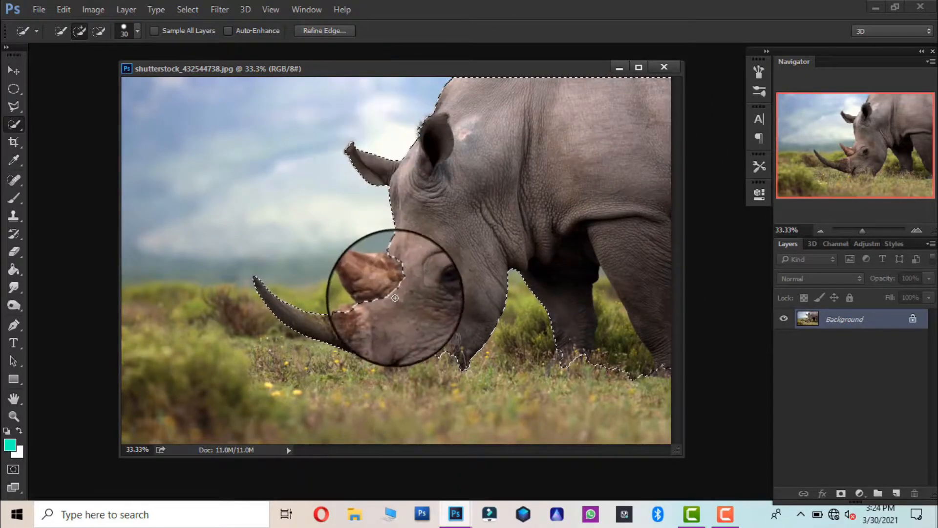
pyautogui.press('alt')
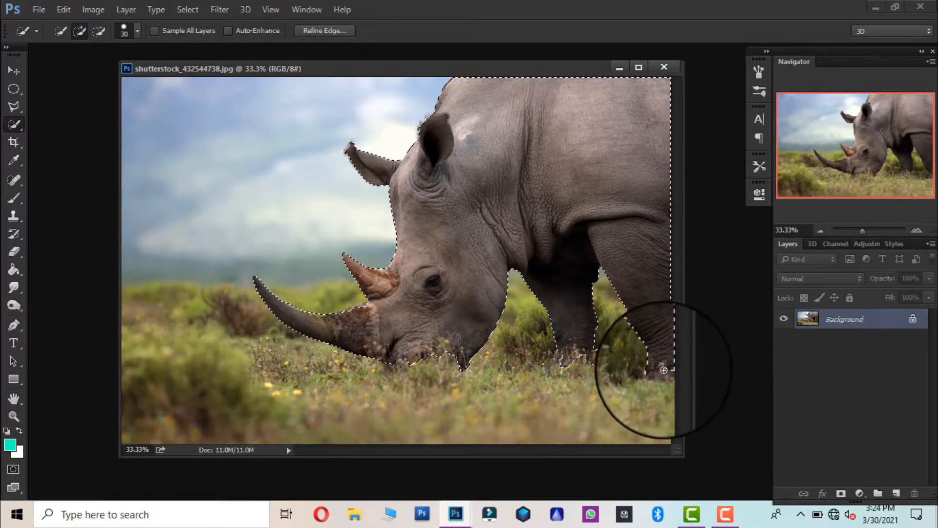
# Subtract the stray grass around the rhino's feet from the selection
pyautogui.moveTo(863, 230); pyautogui.dragTo(877, 233)
pyautogui.moveTo(856, 146); pyautogui.dragTo(904, 178)
pyautogui.moveTo(423, 295)
pyautogui.mouseDown()
pyautogui.moveTo(457, 332)
pyautogui.moveTo(451, 344)
pyautogui.moveTo(437, 335)
pyautogui.moveTo(438, 311)
pyautogui.moveTo(494, 314)
pyautogui.moveTo(498, 288)
pyautogui.moveTo(519, 306)
pyautogui.moveTo(519, 218)
pyautogui.moveTo(582, 206)
pyautogui.moveTo(608, 216)
pyautogui.mouseUp()
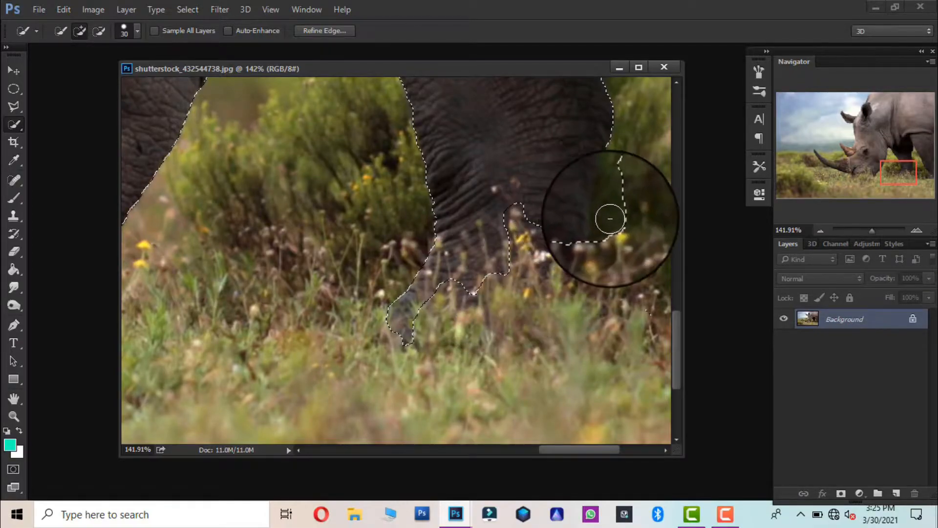
pyautogui.moveTo(874, 231); pyautogui.dragTo(861, 234)
# Refine the selection edge with radius 1.4 px, smooth 4, feather 0.9 px and contrast 5%
pyautogui.click(323, 31)
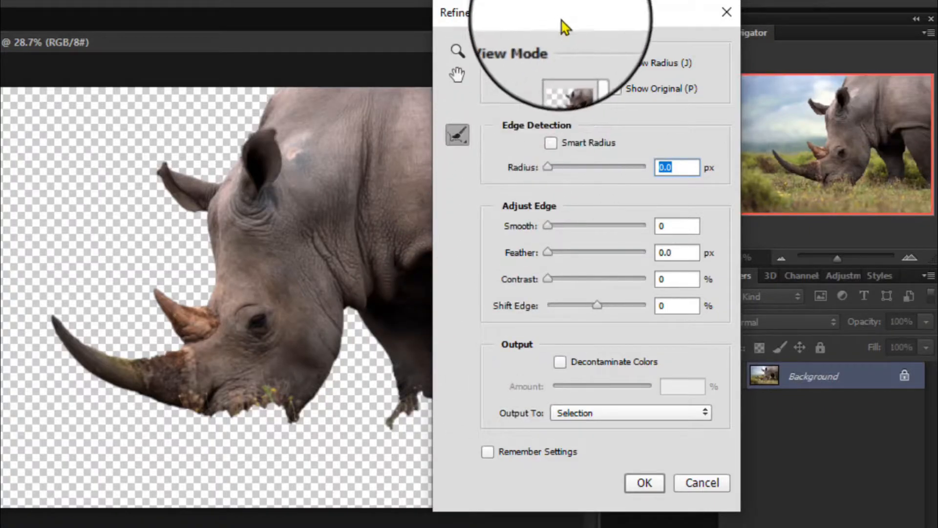
pyautogui.moveTo(630, 23); pyautogui.dragTo(671, 16)
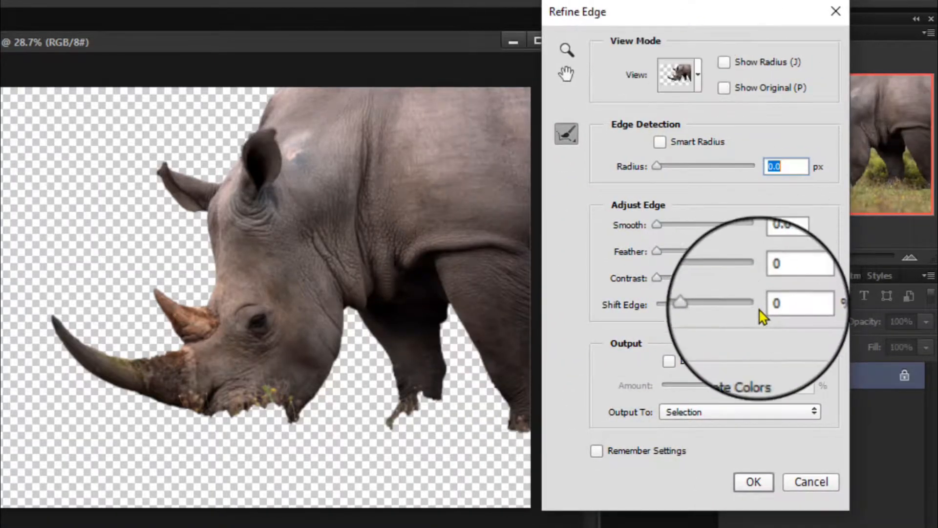
pyautogui.moveTo(658, 166); pyautogui.dragTo(664, 170)
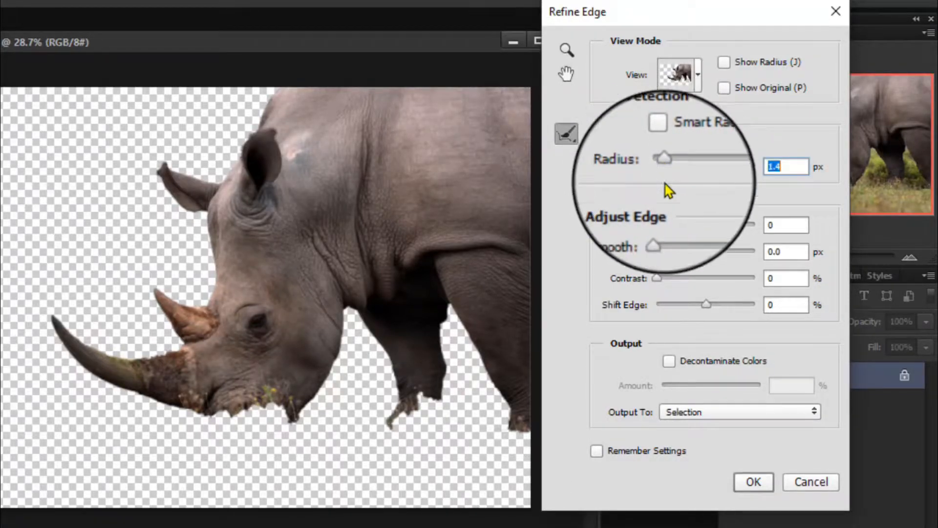
pyautogui.moveTo(657, 225); pyautogui.dragTo(661, 226)
pyautogui.moveTo(662, 260); pyautogui.dragTo(665, 292)
# Output the refined rhino selection to a new layer with layer mask
pyautogui.click(723, 411)
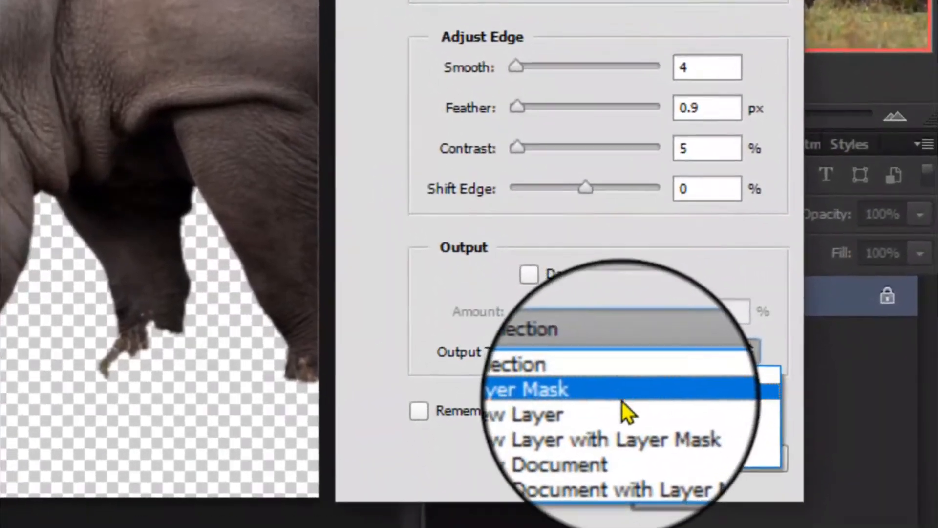
pyautogui.click(605, 418)
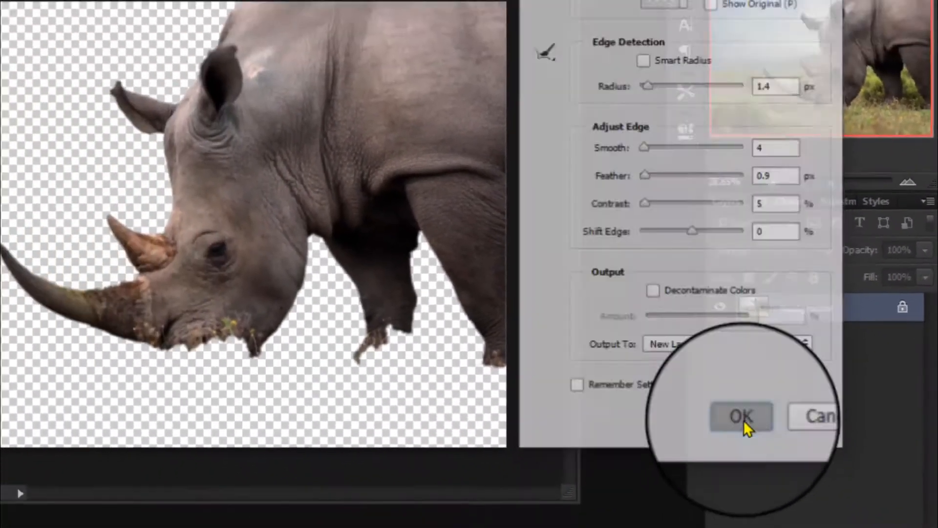
pyautogui.click(650, 457)
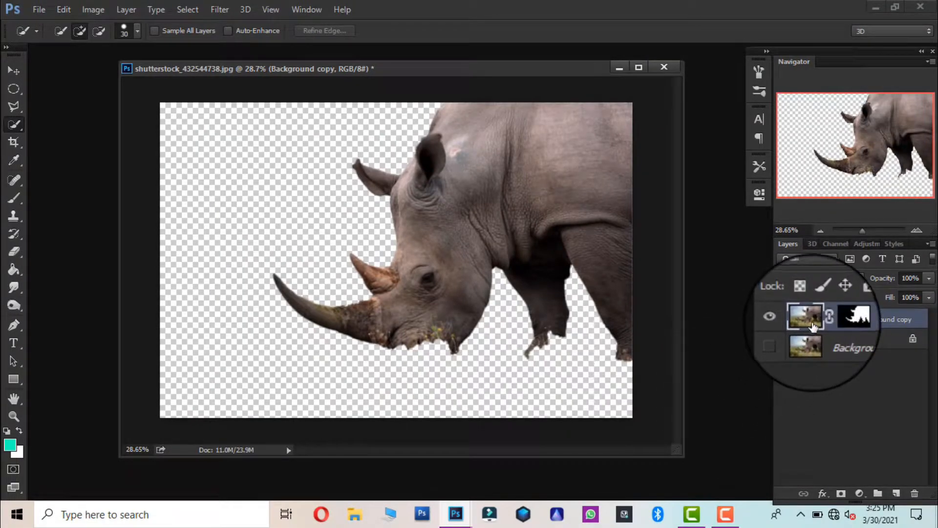
# Load the rhino's layer mask as a selection and show the original Background layer again
pyautogui.click(841, 321)
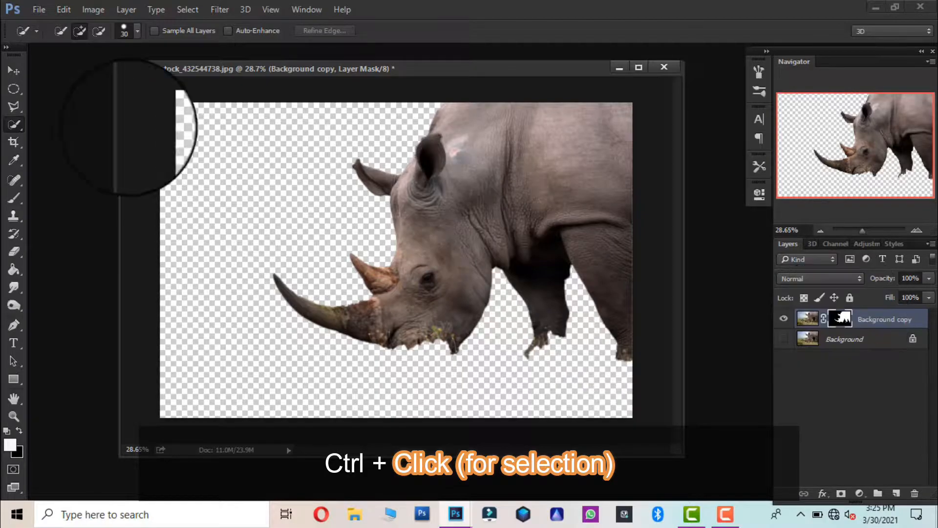
pyautogui.click(807, 318)
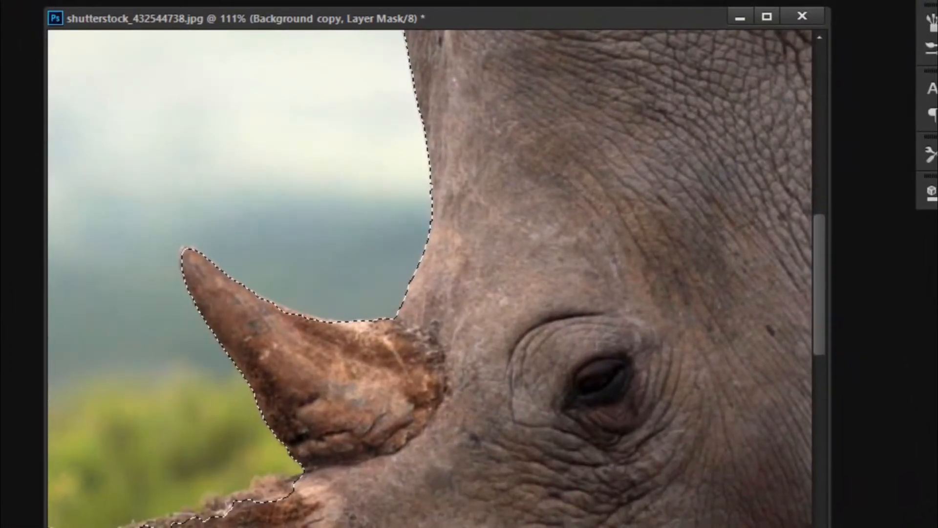
# Subtract the head and body with the Polygonal Lasso so only both horns stay selected, and copy the horns to a new layer
pyautogui.moveTo(489, 416); pyautogui.dragTo(534, 141)
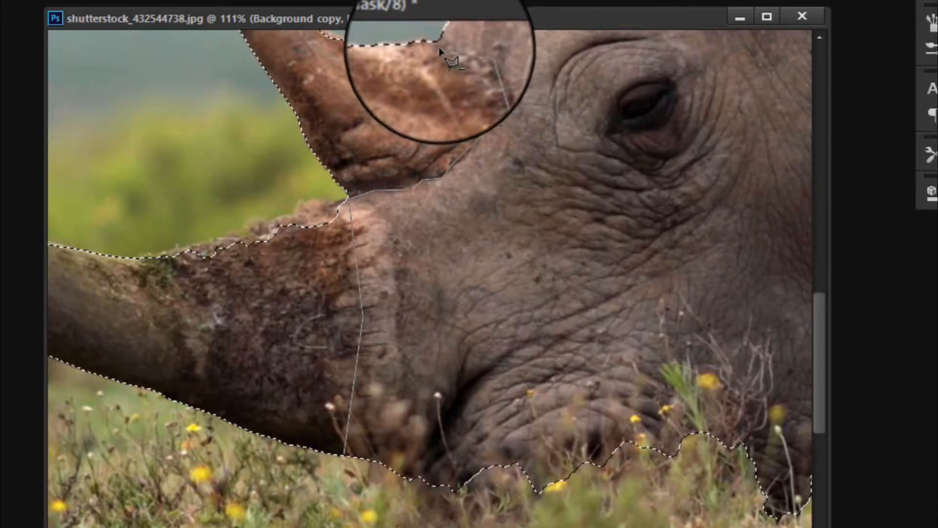
pyautogui.click(472, 50)
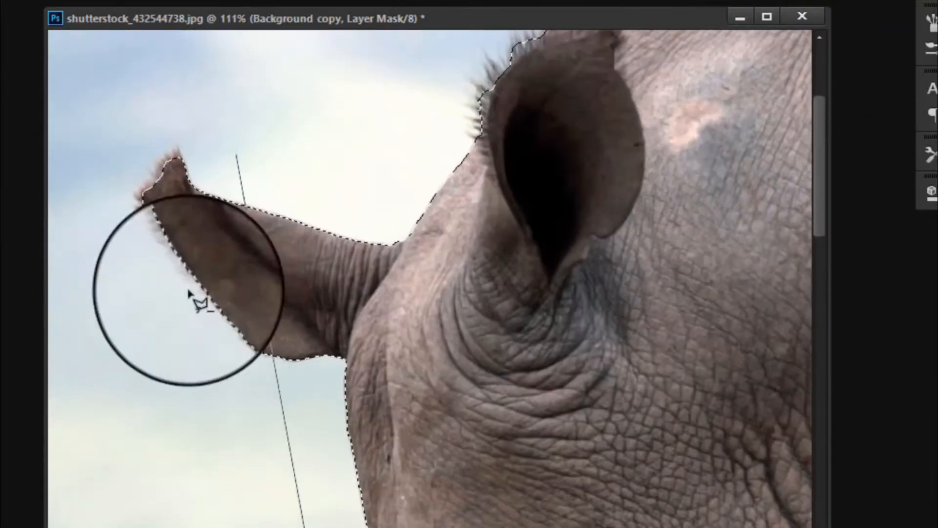
pyautogui.click(226, 429)
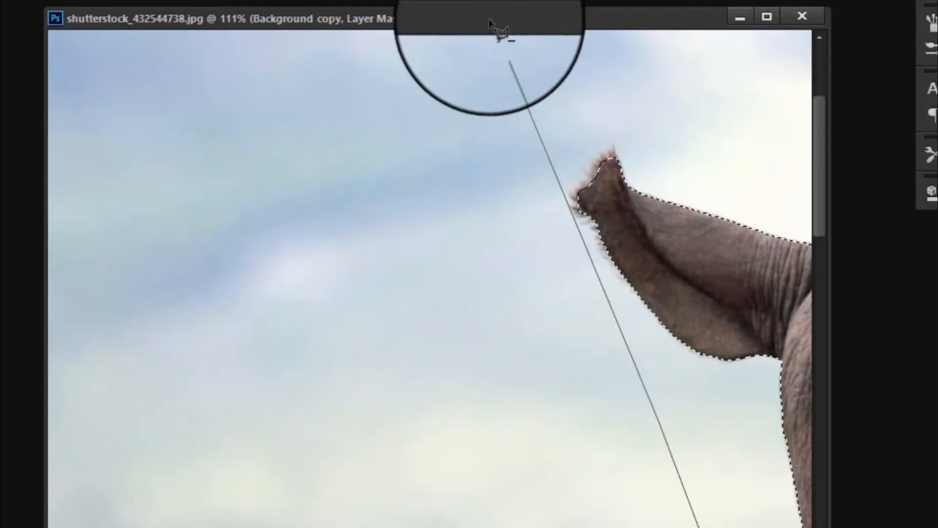
pyautogui.click(360, 332)
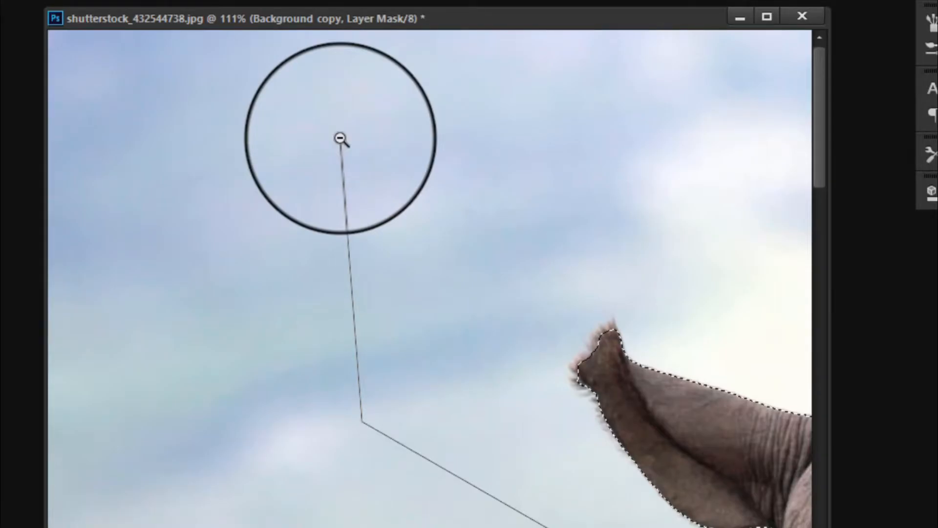
pyautogui.keyDown('alt'); pyautogui.click(340, 138); pyautogui.keyUp('alt')
pyautogui.keyDown('alt'); pyautogui.click(341, 138); pyautogui.keyUp('alt')
pyautogui.keyDown('alt'); pyautogui.click(341, 139); pyautogui.keyUp('alt')
pyautogui.keyDown('alt'); pyautogui.click(341, 139); pyautogui.keyUp('alt')
pyautogui.keyDown('alt'); pyautogui.click(341, 138); pyautogui.keyUp('alt')
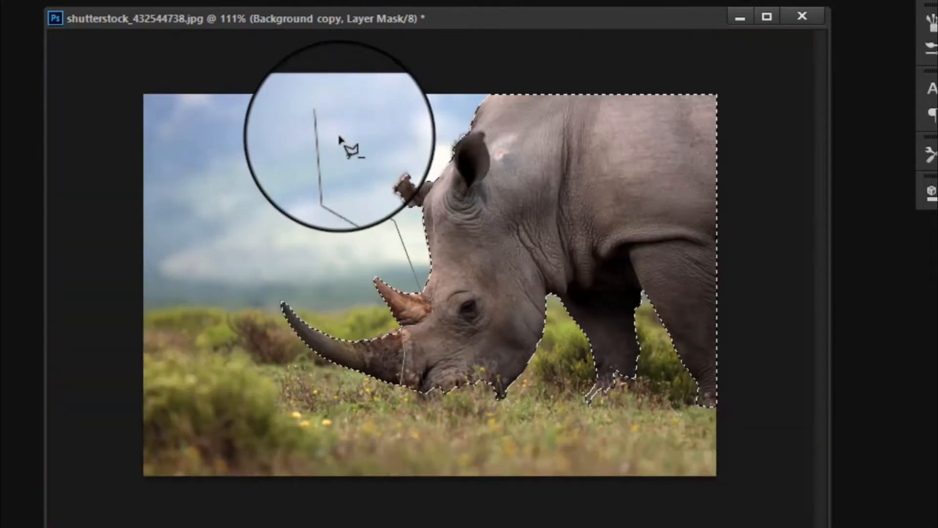
pyautogui.click(328, 70)
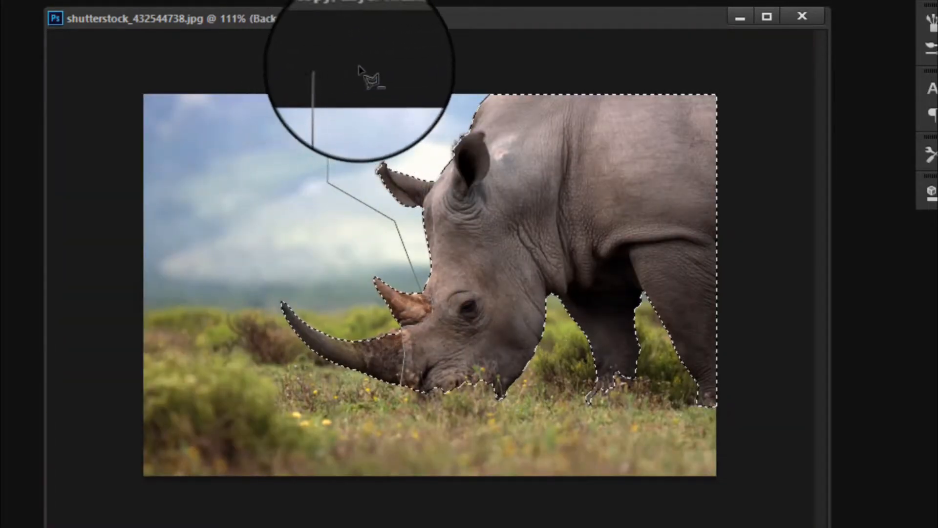
pyautogui.click(760, 87)
pyautogui.click(742, 491)
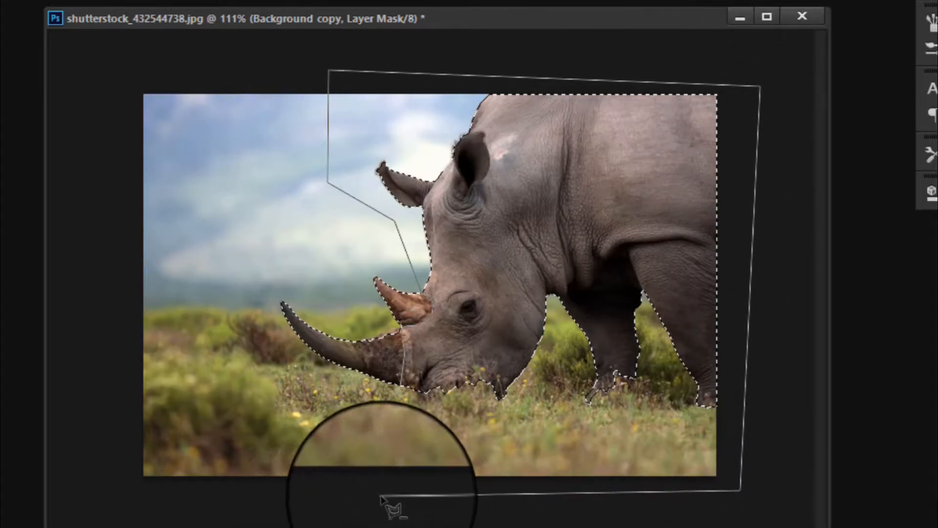
pyautogui.click(384, 495)
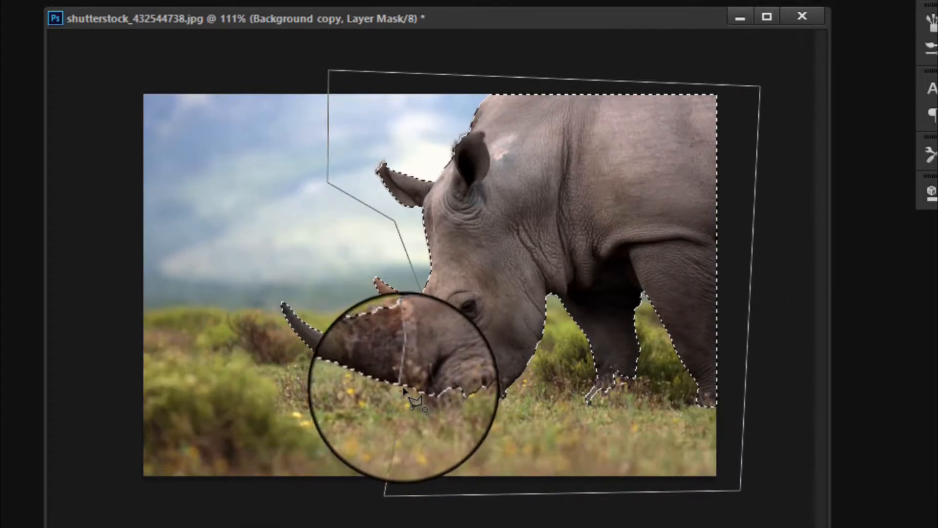
pyautogui.doubleClick(403, 391)
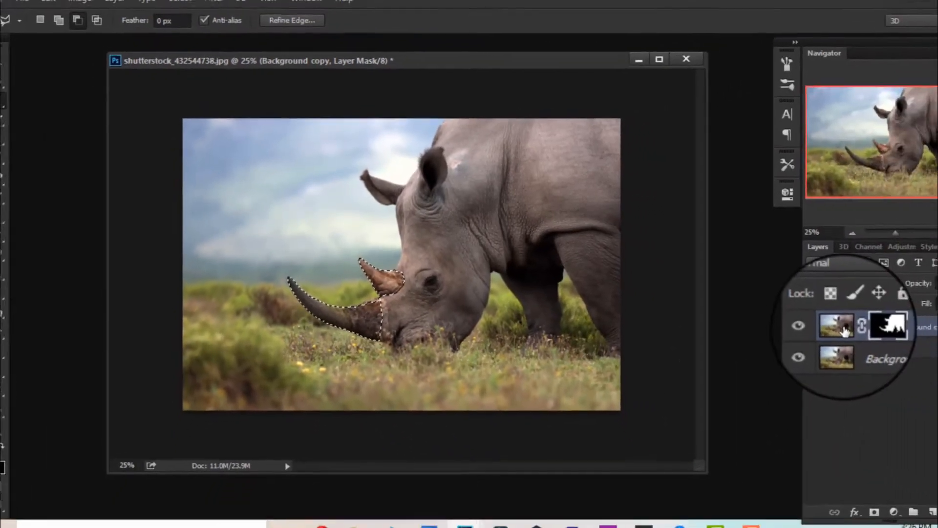
pyautogui.click(811, 321)
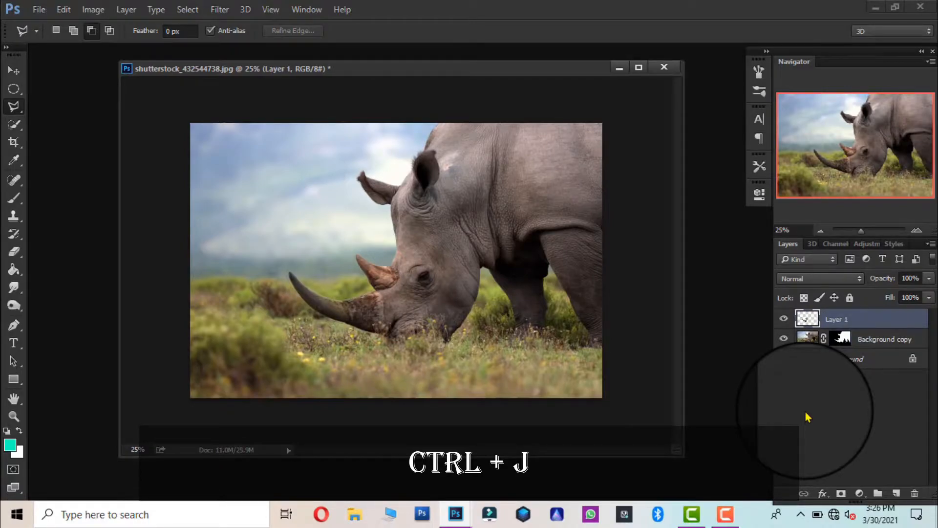
# Check the contents of the horn, rhino and background layers by hiding them and showing them again
pyautogui.click(784, 359)
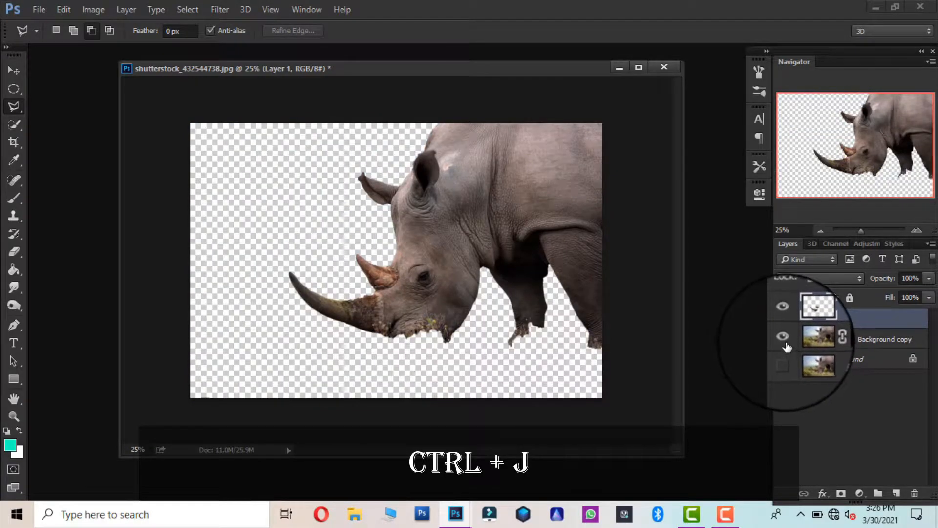
pyautogui.click(782, 338)
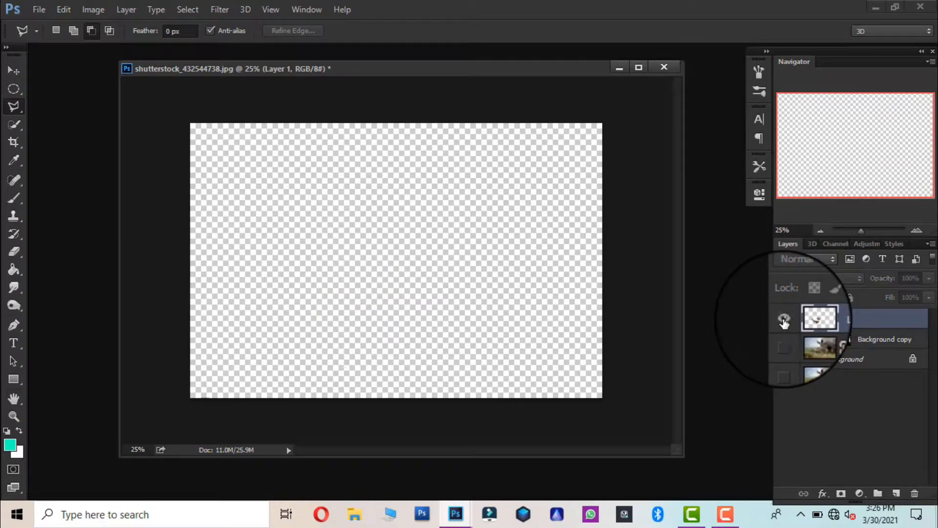
pyautogui.click(784, 320)
pyautogui.click(784, 339)
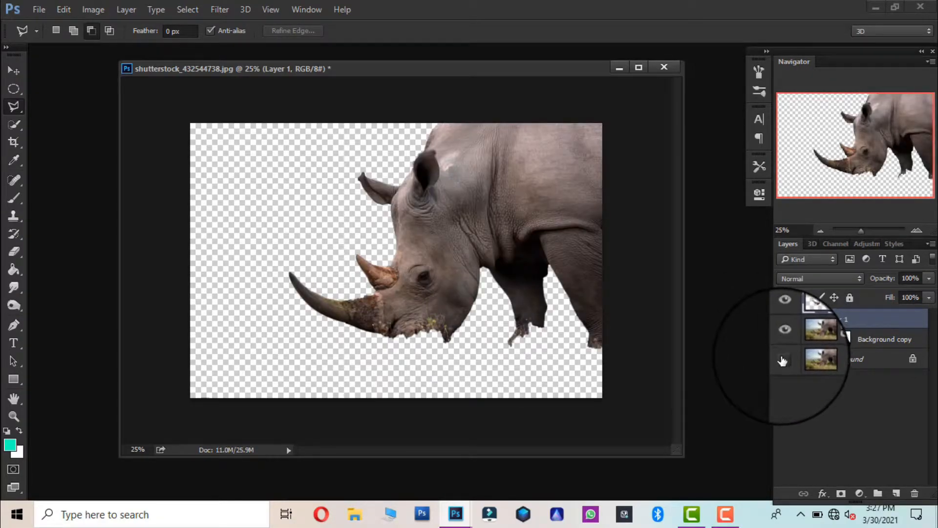
pyautogui.click(784, 359)
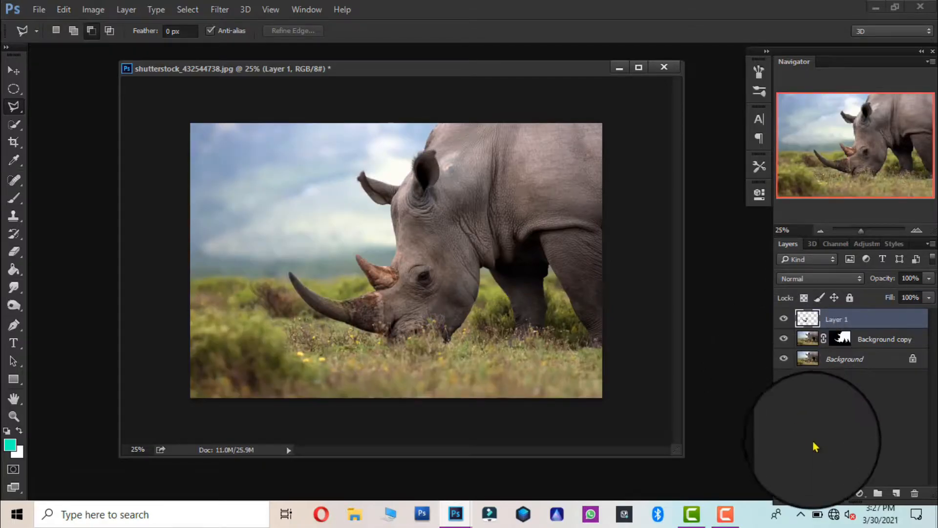
# Add a Color Lookup adjustment layer directly above the Background layer and apply the Moonlight.3DL 3D LUT
pyautogui.click(848, 442)
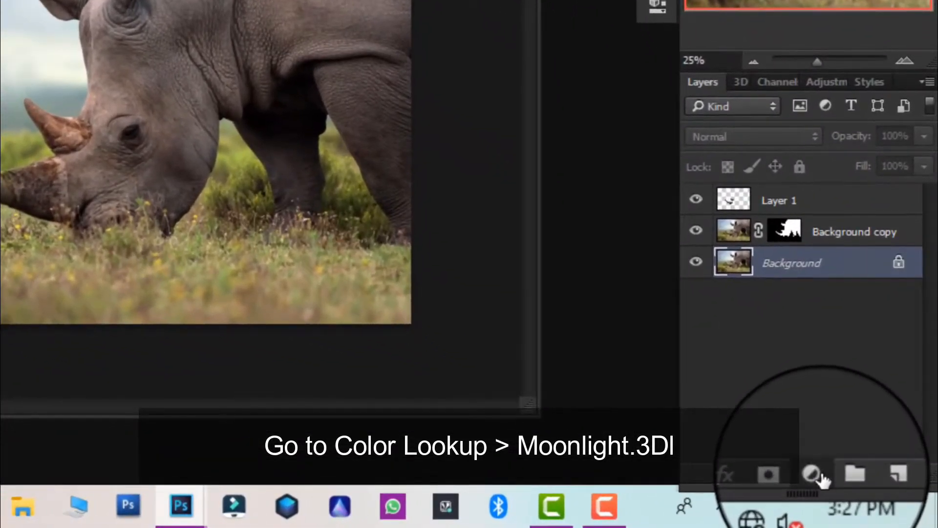
pyautogui.click(859, 494)
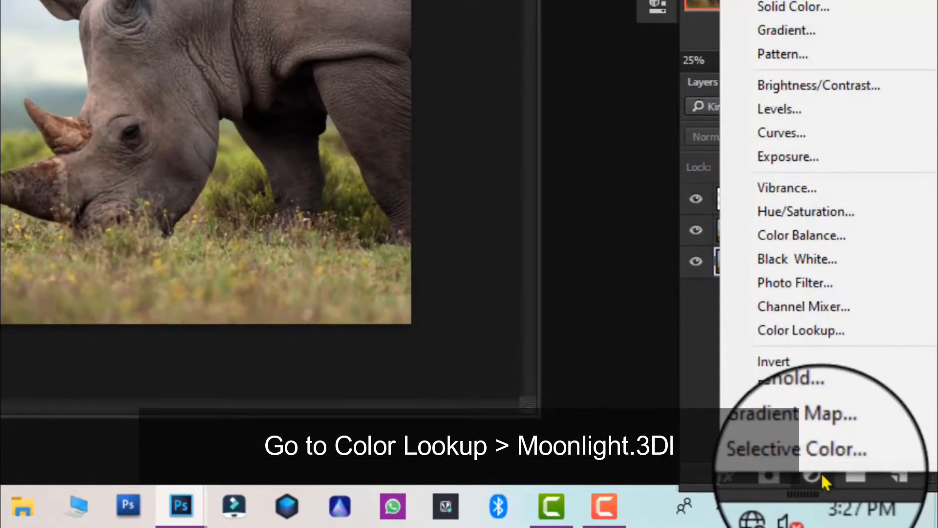
pyautogui.click(807, 331)
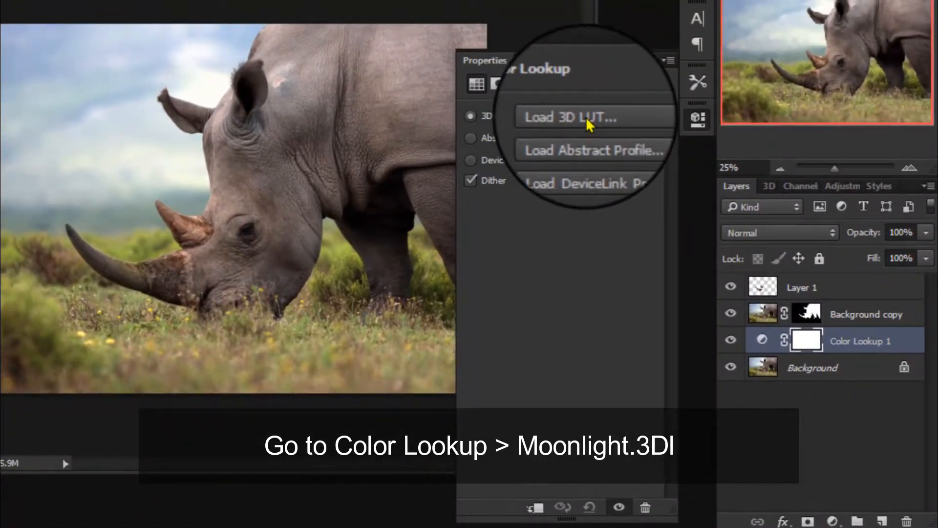
pyautogui.click(587, 124)
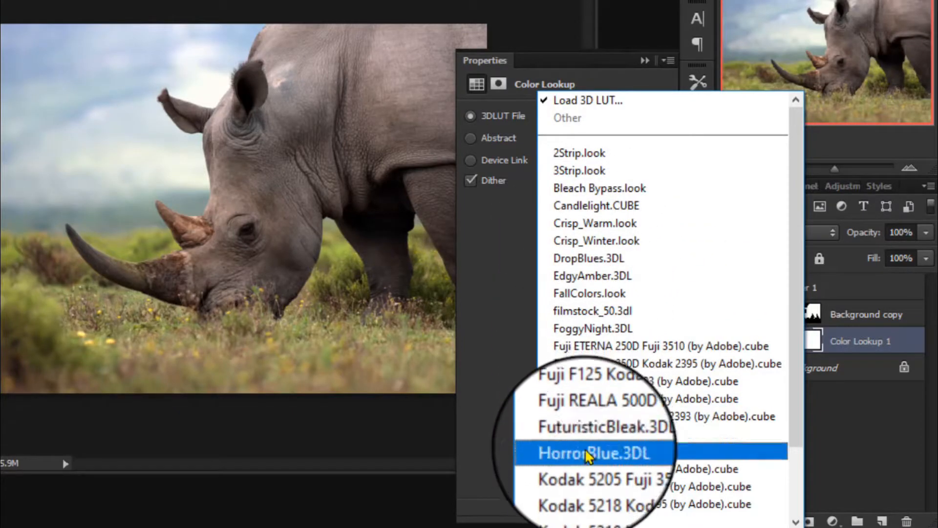
pyautogui.scroll(-2, 590, 444)
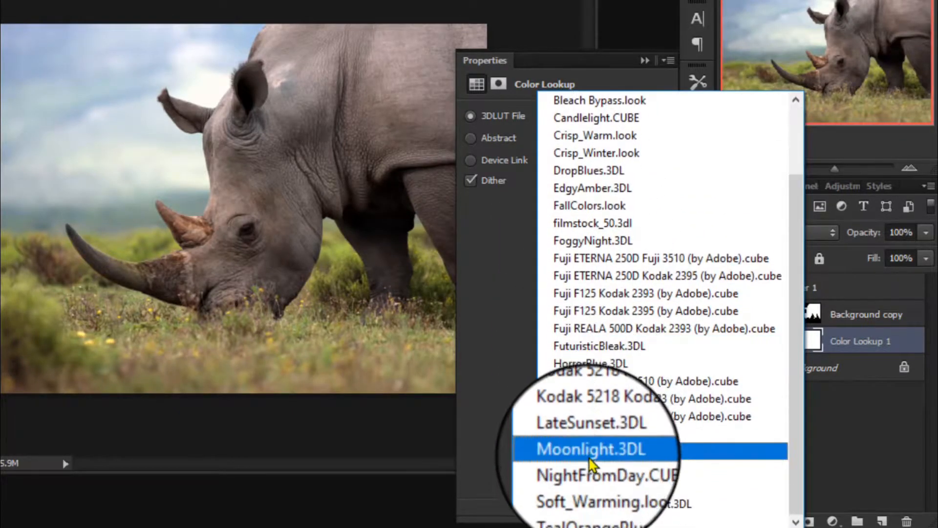
pyautogui.click(583, 455)
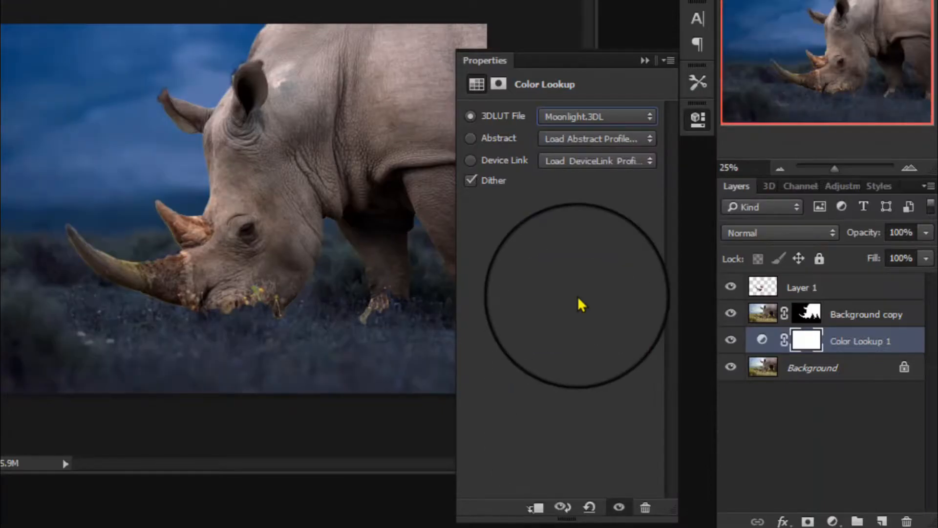
# Put the horn layer into its own group and add a Black & White adjustment layer above the Color Lookup layer
pyautogui.click(643, 63)
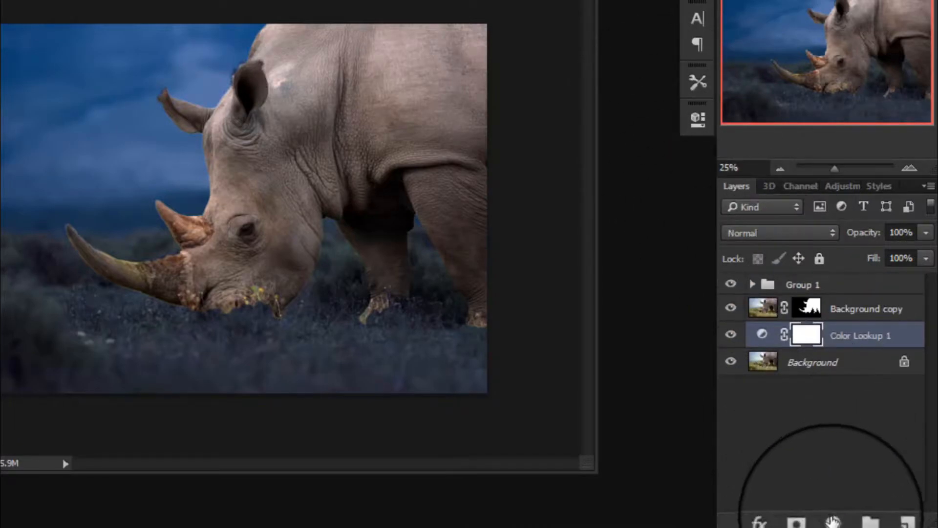
pyautogui.click(833, 521)
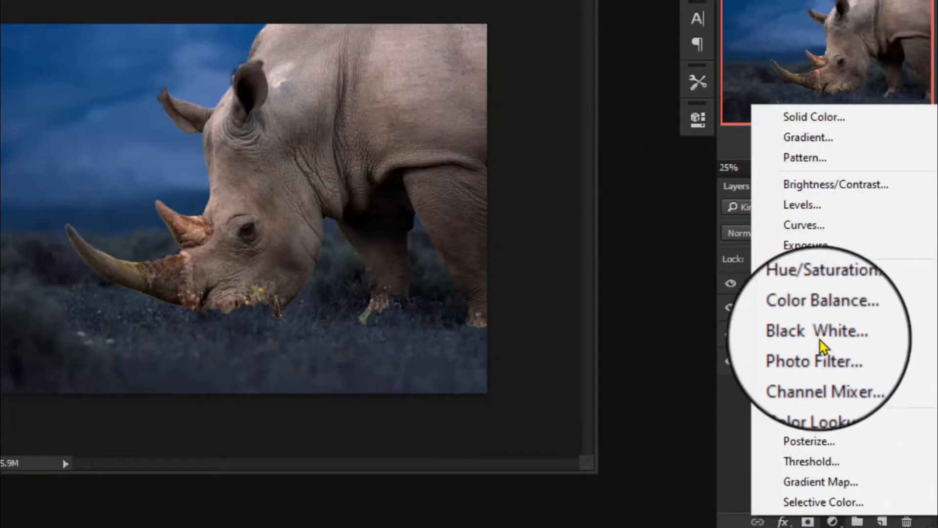
pyautogui.click(821, 330)
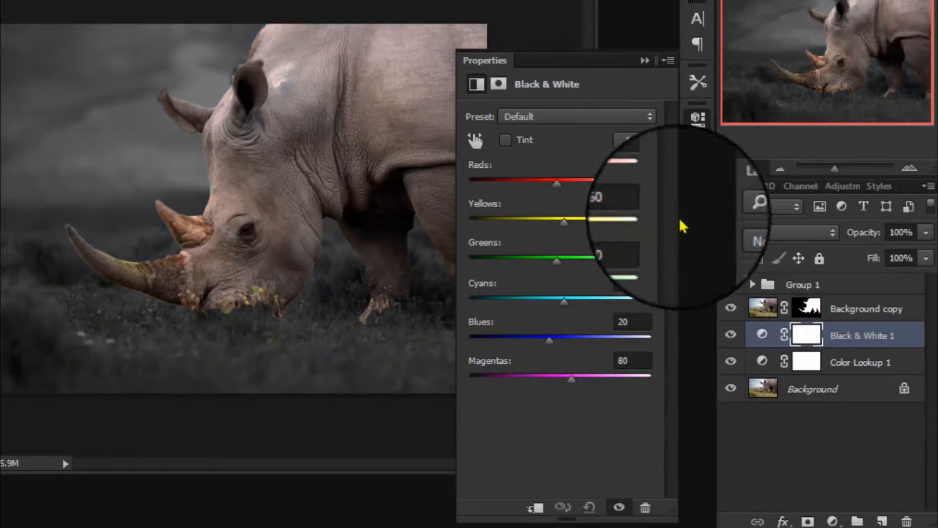
pyautogui.click(733, 466)
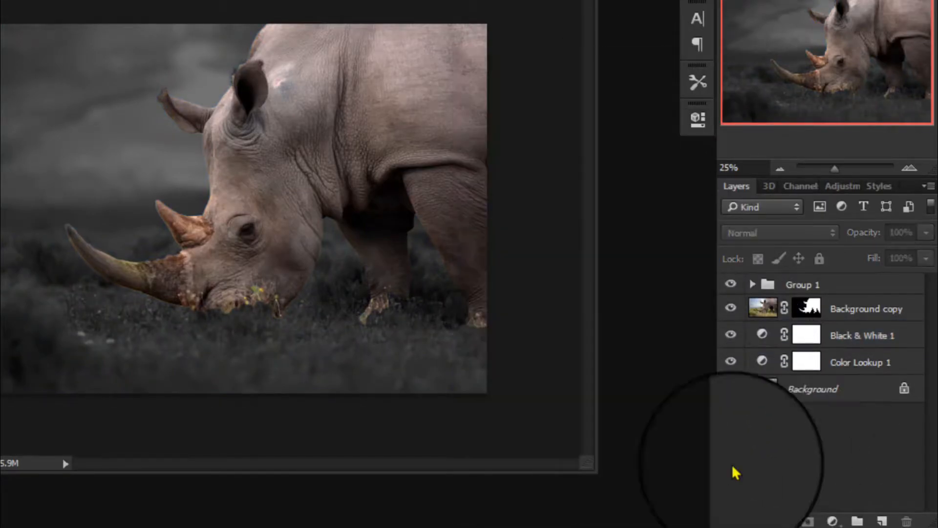
# Set the blend mode of the horn layer inside Group 1 to Linear Dodge (Add) and convert it to a smart object
pyautogui.click(752, 287)
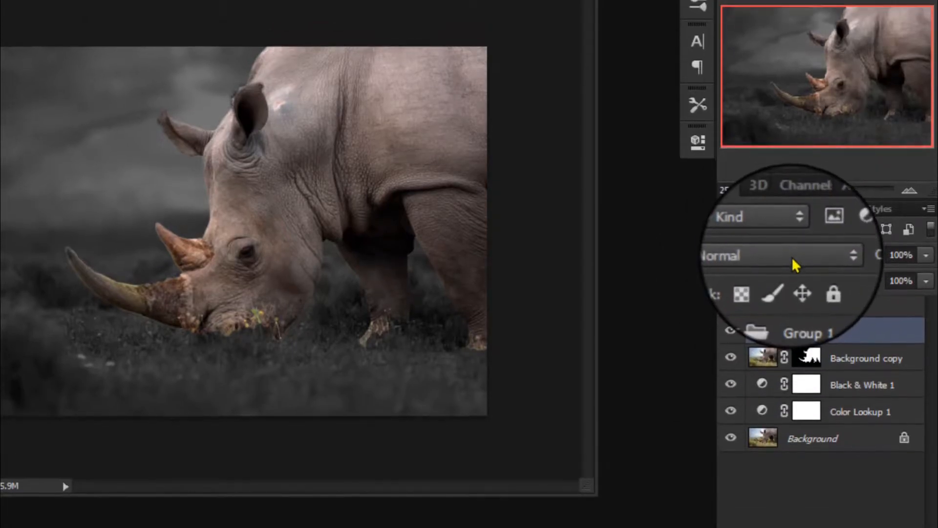
pyautogui.click(792, 234)
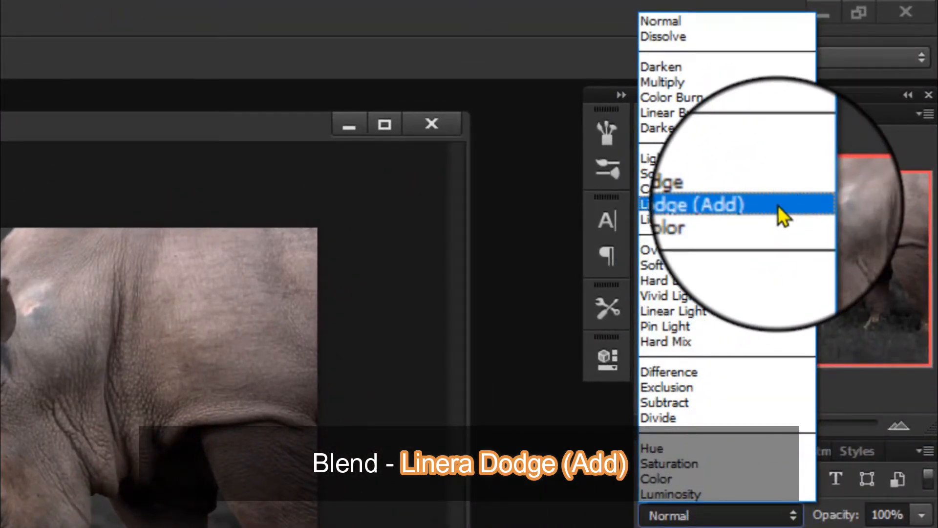
pyautogui.click(778, 205)
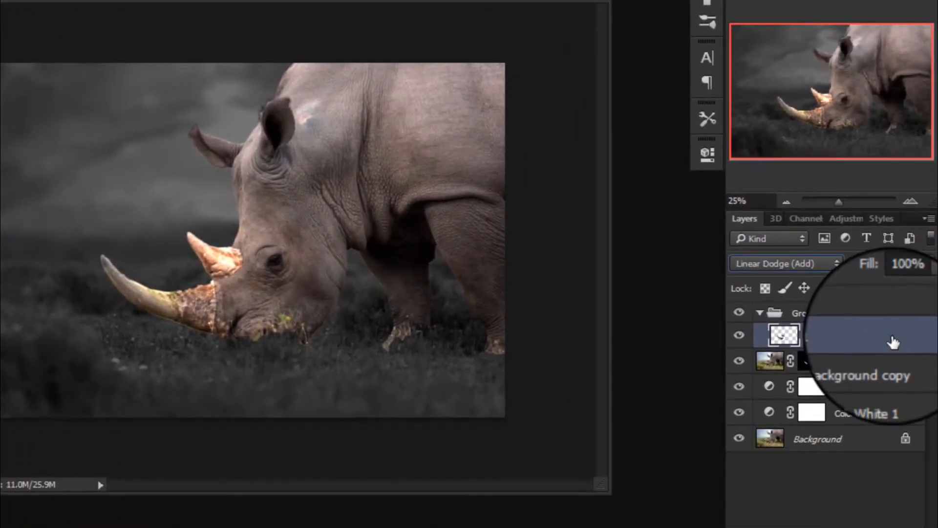
pyautogui.rightClick(887, 339)
pyautogui.click(618, 139)
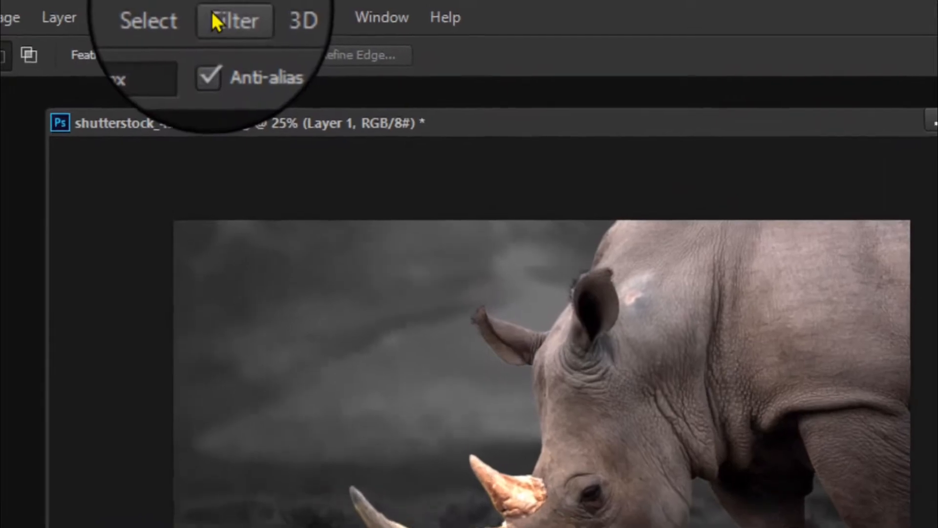
# Apply a Gaussian Blur smart filter with a radius of 5 pixels to the horn layer
pyautogui.click(213, 15)
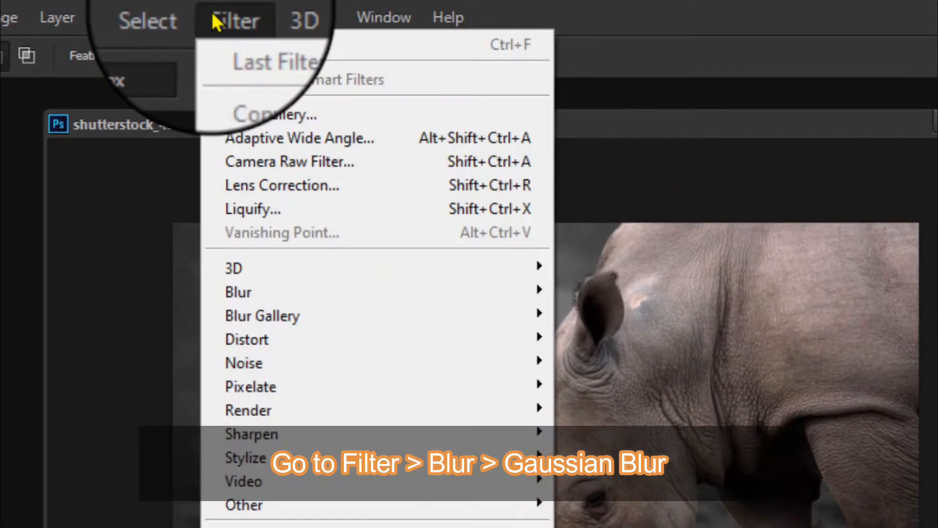
pyautogui.moveTo(425, 299)
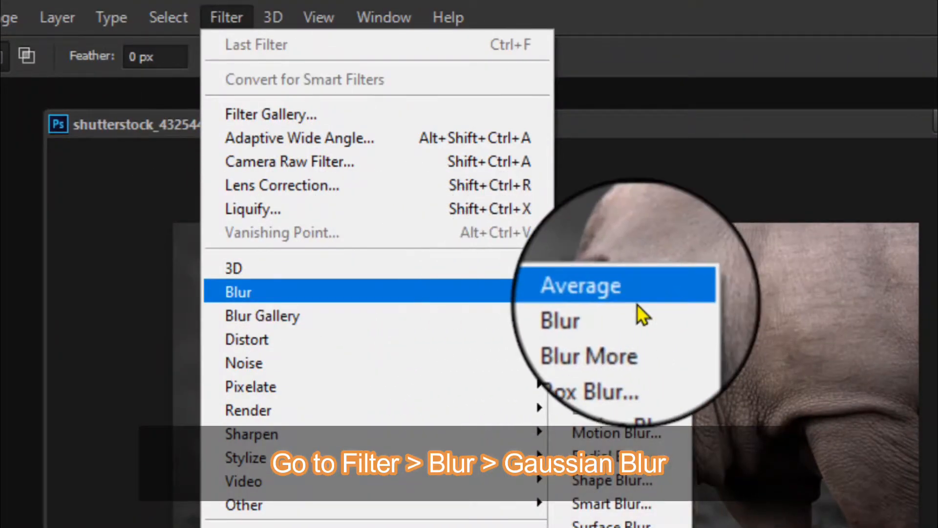
pyautogui.click(626, 385)
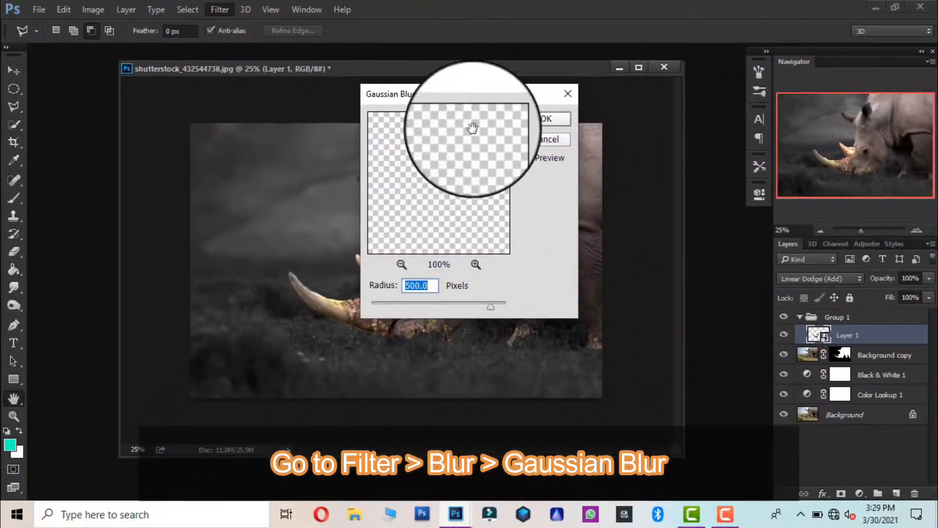
pyautogui.moveTo(678, 99); pyautogui.dragTo(685, 91)
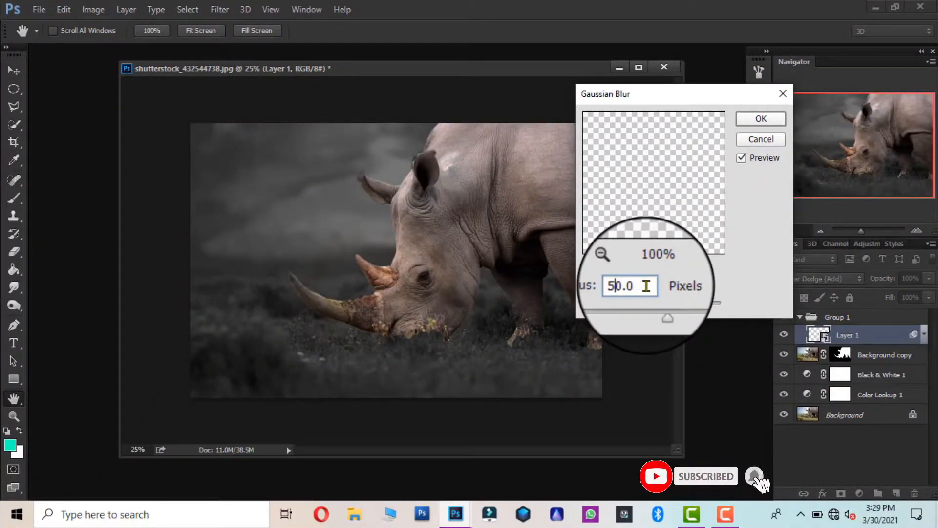
pyautogui.press('Delete')
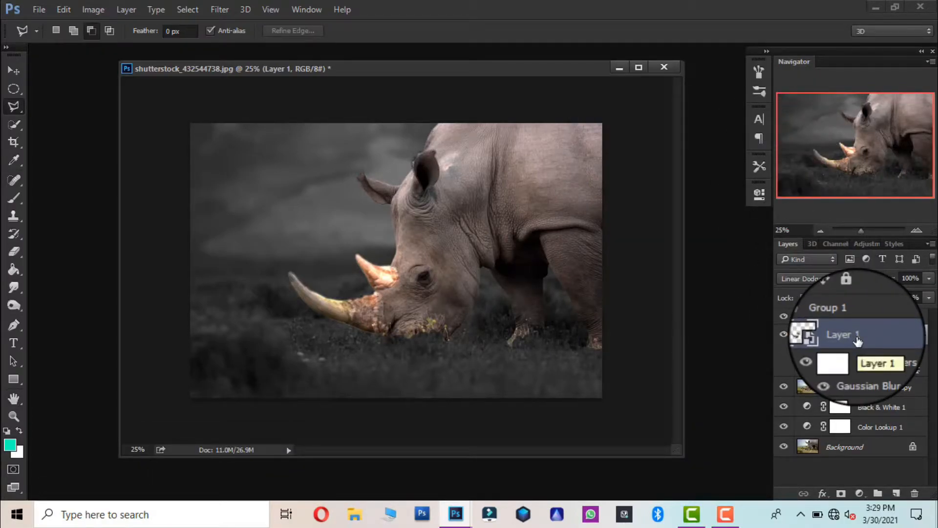
# Duplicate the blurred horn layer and set the copy's Gaussian Blur radius to 100 pixels
pyautogui.hotkey('ctrl', 'j')
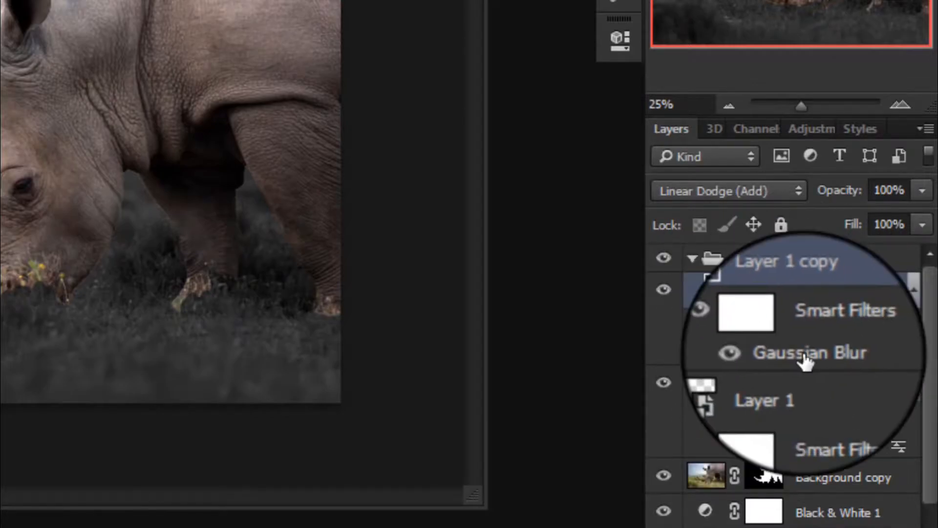
pyautogui.doubleClick(806, 360)
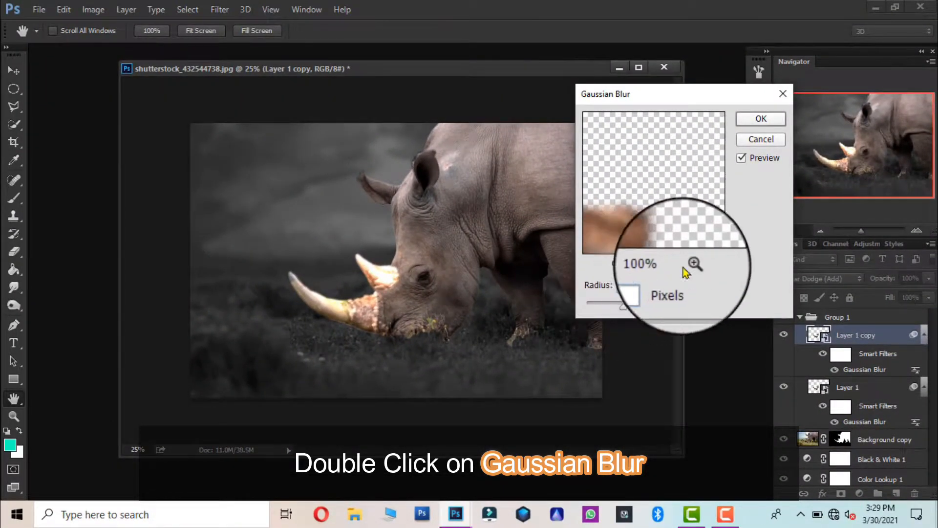
pyautogui.write('10')
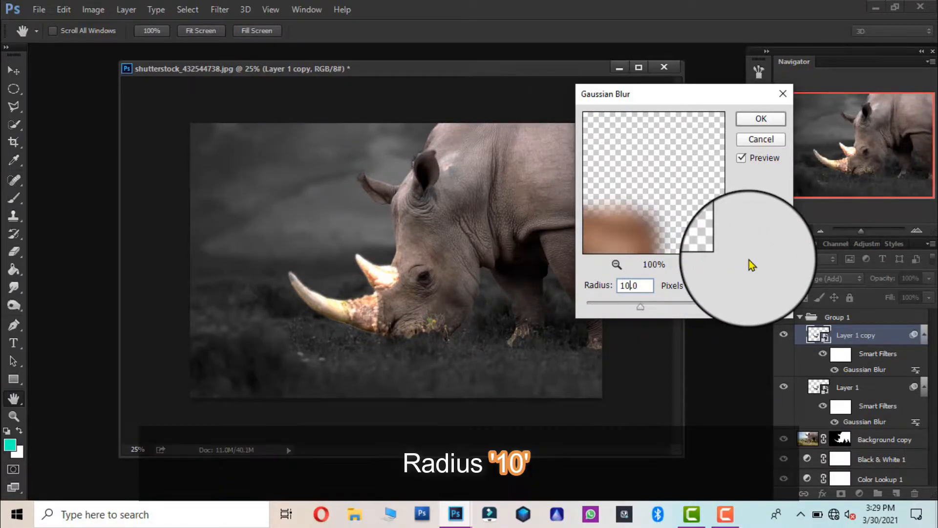
pyautogui.write('0')
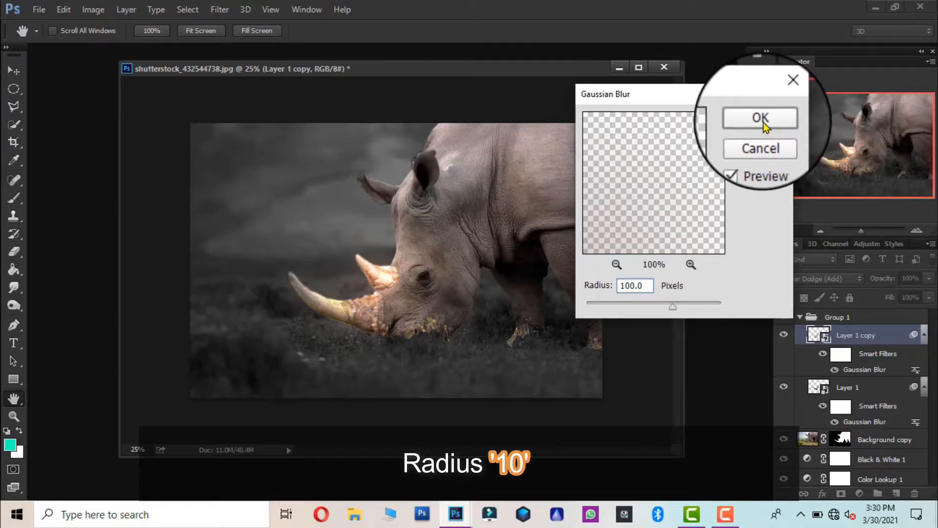
pyautogui.click(764, 122)
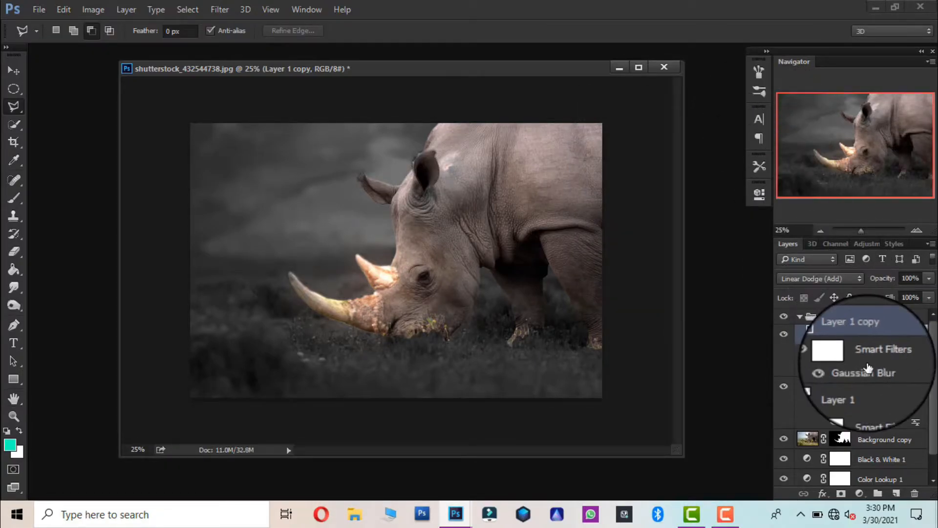
pyautogui.doubleClick(864, 369)
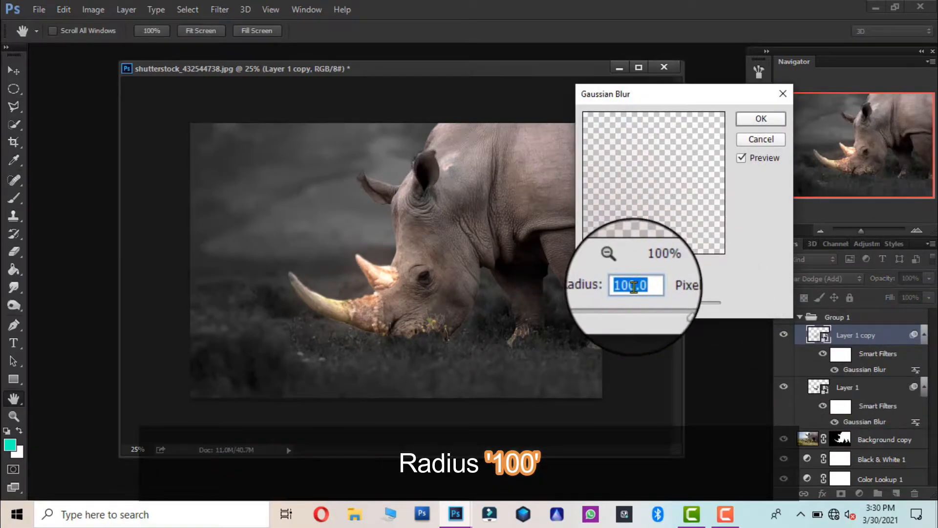
pyautogui.click(756, 139)
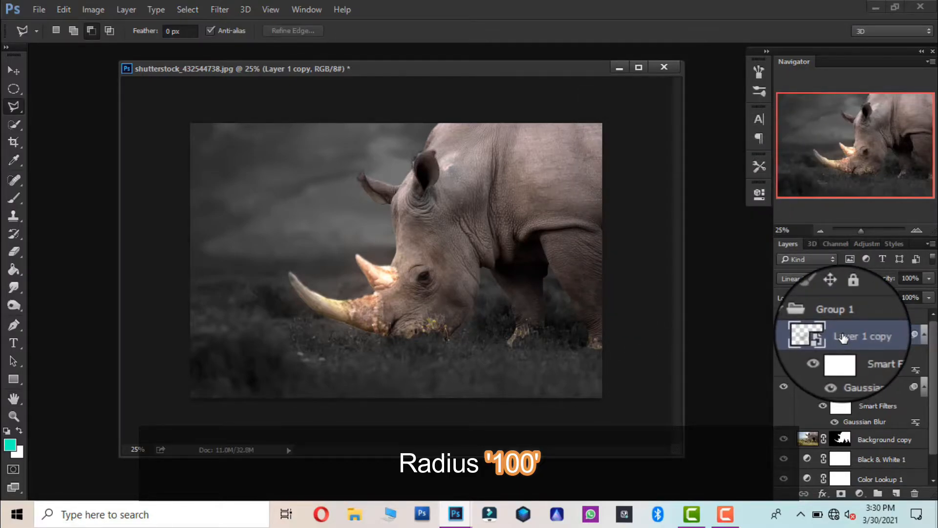
# Duplicate Layer 1 copy and set the new layer's Gaussian Blur radius to 250 pixels
pyautogui.hotkey('ctrl', 'j')
pyautogui.scroll(-1, 850, 356)
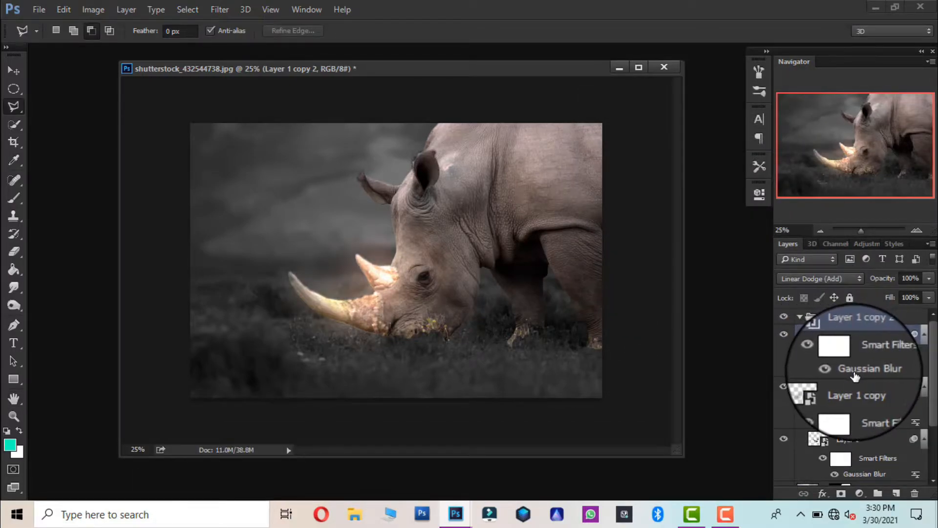
pyautogui.doubleClick(854, 376)
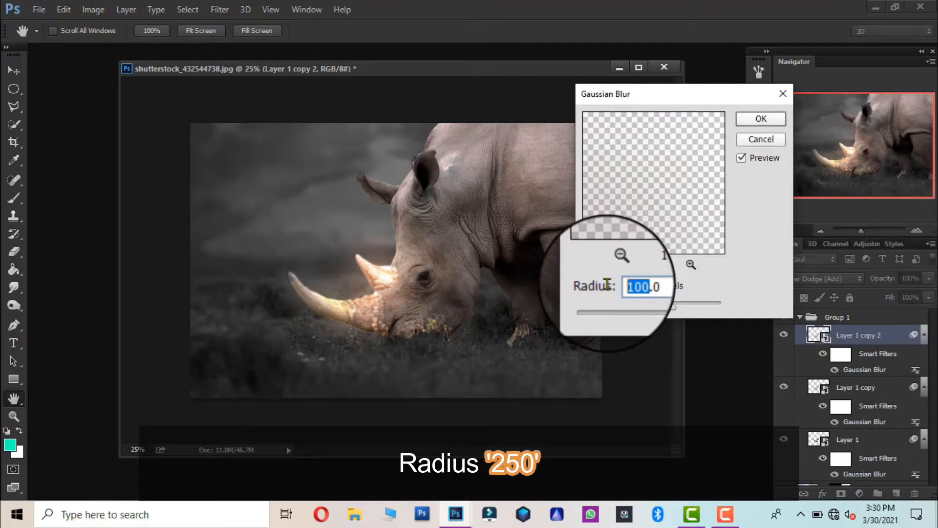
pyautogui.write('2')
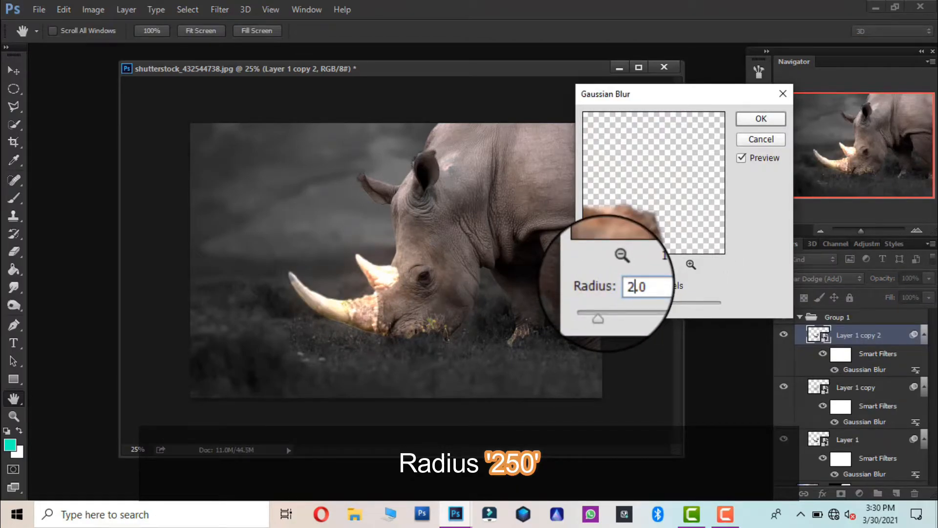
pyautogui.write('50')
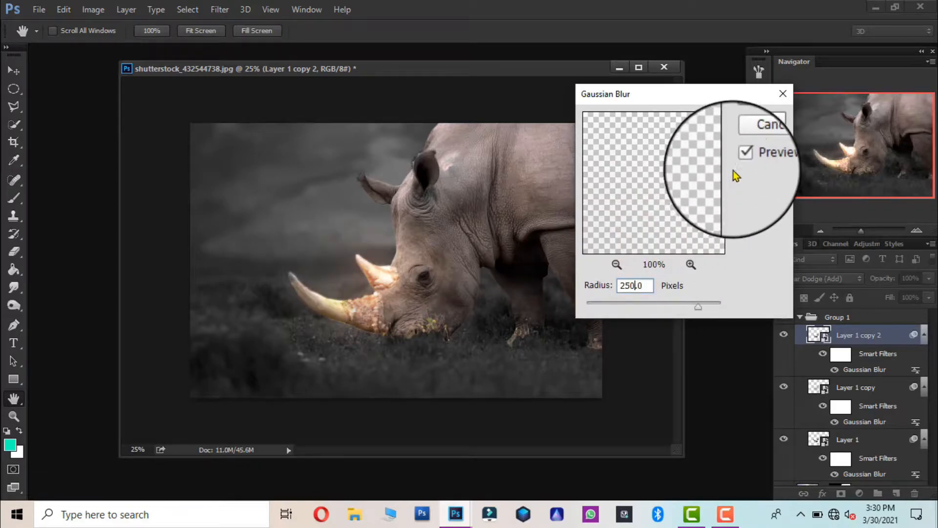
pyautogui.click(761, 121)
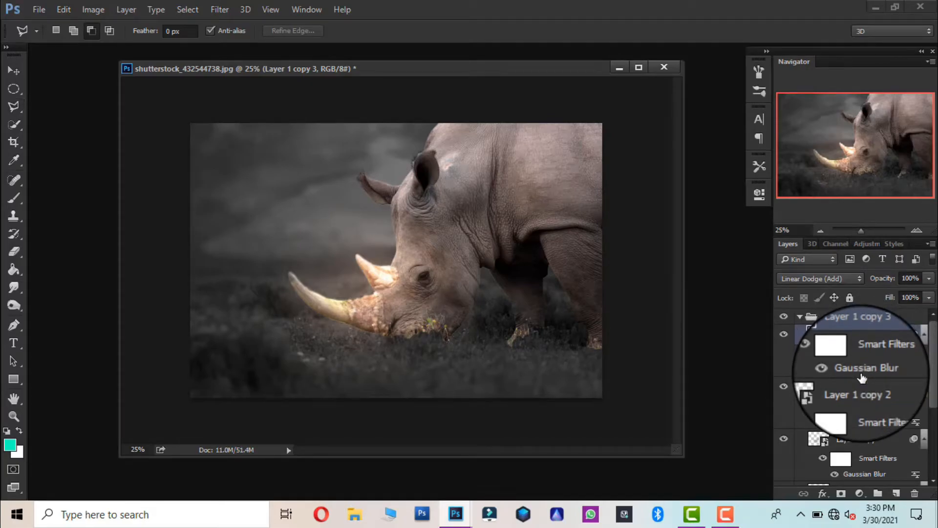
# Duplicate Layer 1 copy 2 and set the new layer's Gaussian Blur radius to 500 pixels
pyautogui.doubleClick(862, 370)
pyautogui.write('500')
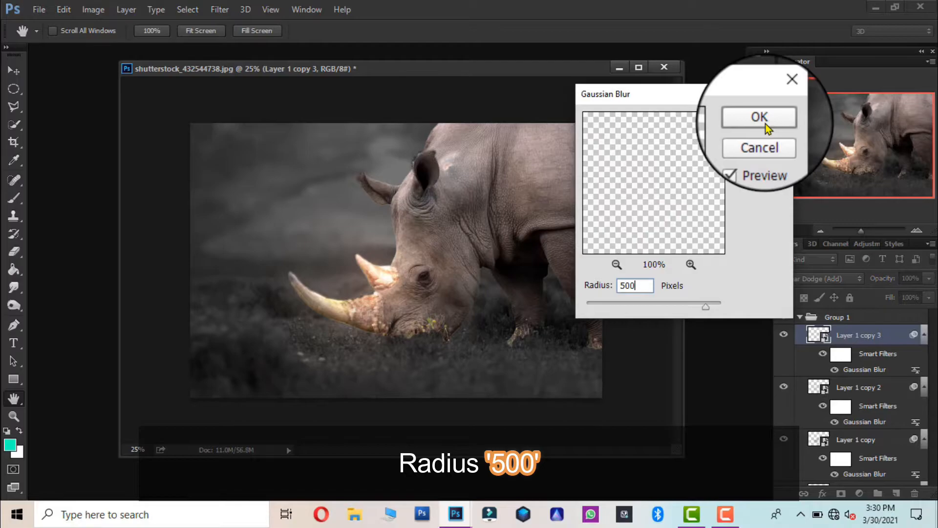
pyautogui.click(766, 125)
# Review the stacked horn layers, collapse Group 1, and compare the image with the glow group hidden and shown
pyautogui.scroll(-1, 851, 371)
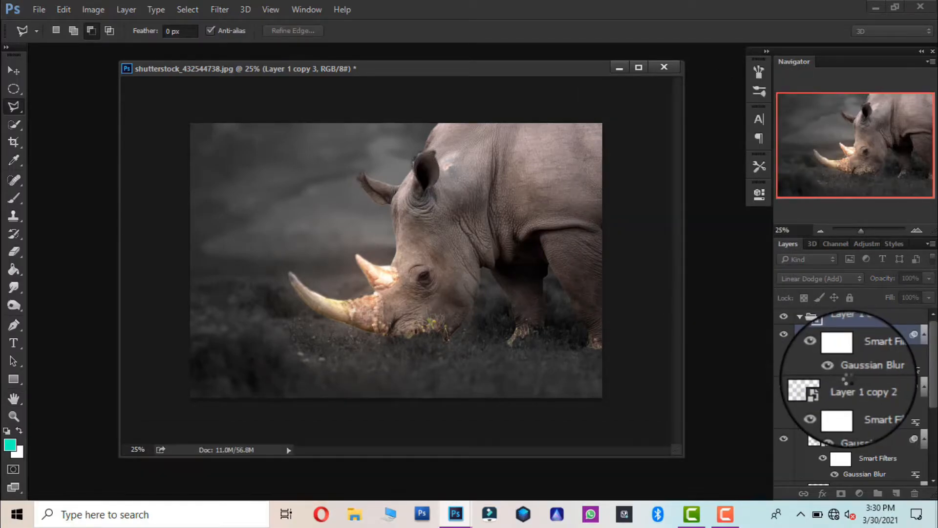
pyautogui.scroll(-3, 848, 386)
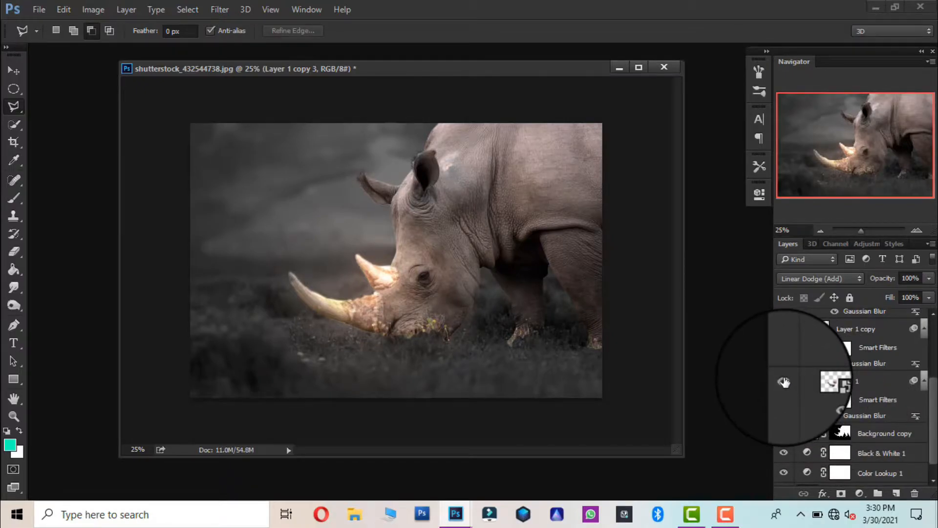
pyautogui.scroll(3, 785, 382)
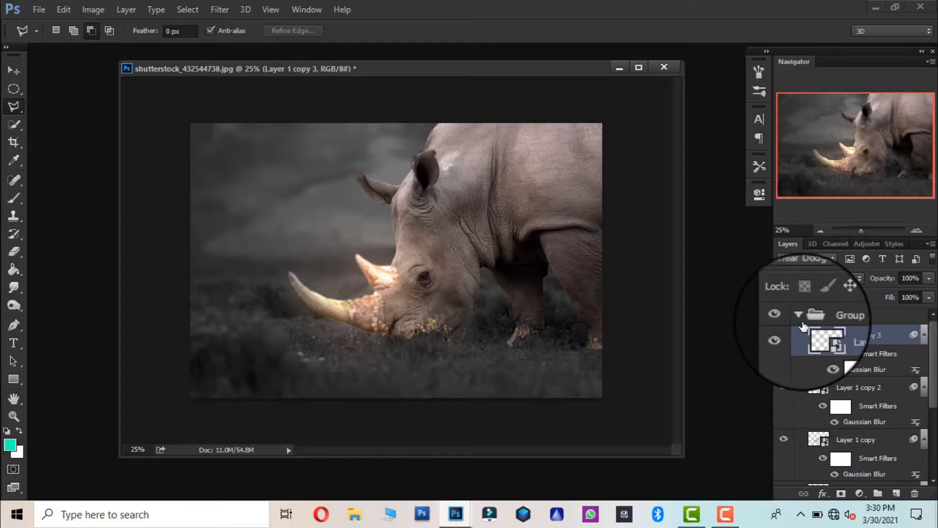
pyautogui.click(800, 319)
pyautogui.click(784, 320)
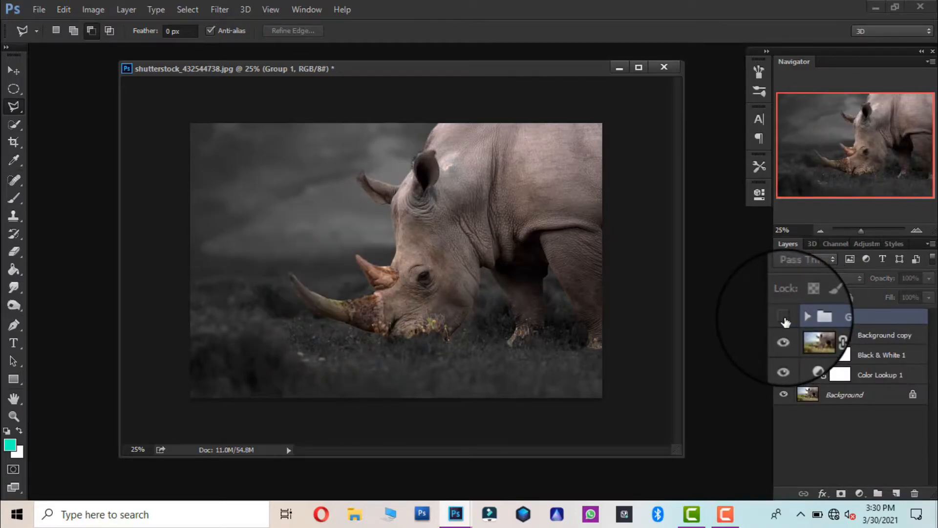
pyautogui.click(783, 317)
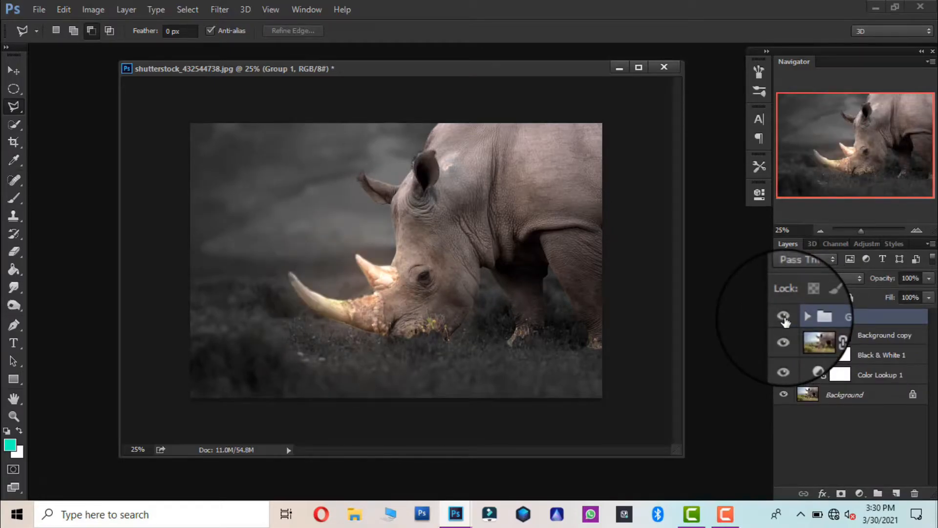
# Weaken the Black & White 1 adjustment layer to bring back part of the background's blue moonlight tint
pyautogui.click(841, 355)
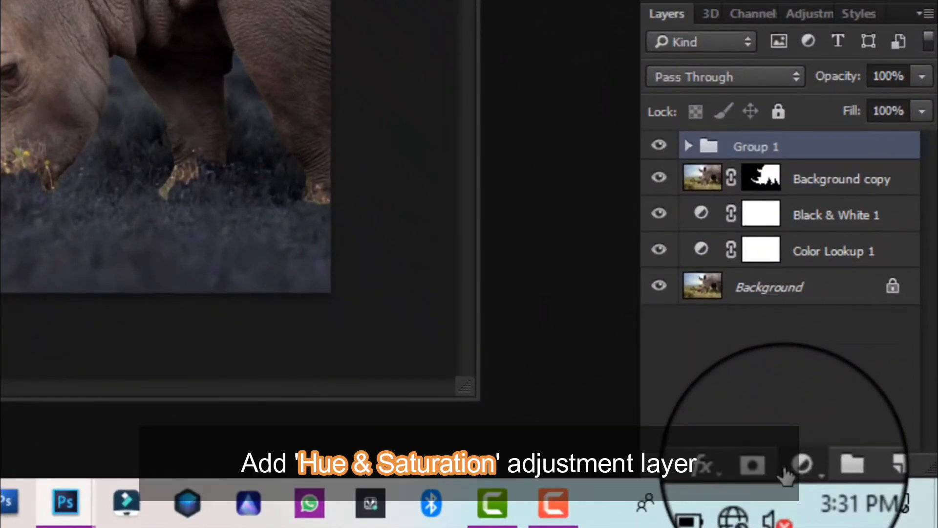
# Add a Hue/Saturation adjustment clipped to Group 1, enable Colorize with a cyan-green hue, and raise the saturation to 88
pyautogui.click(859, 493)
pyautogui.click(743, 169)
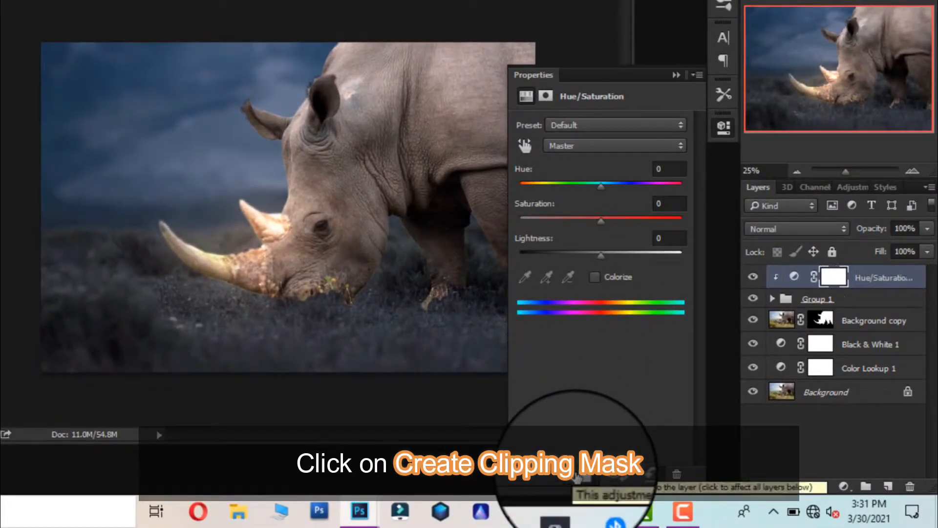
pyautogui.click(595, 277)
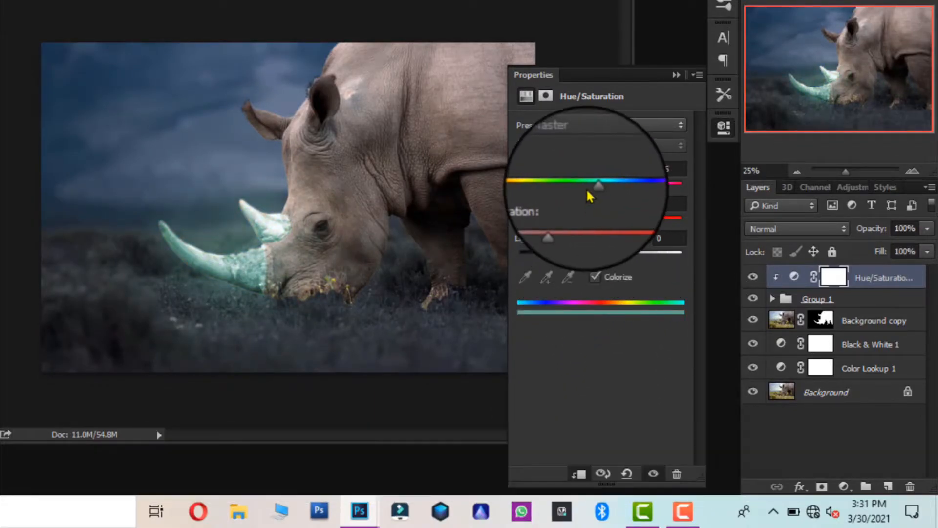
pyautogui.moveTo(559, 219); pyautogui.dragTo(658, 236)
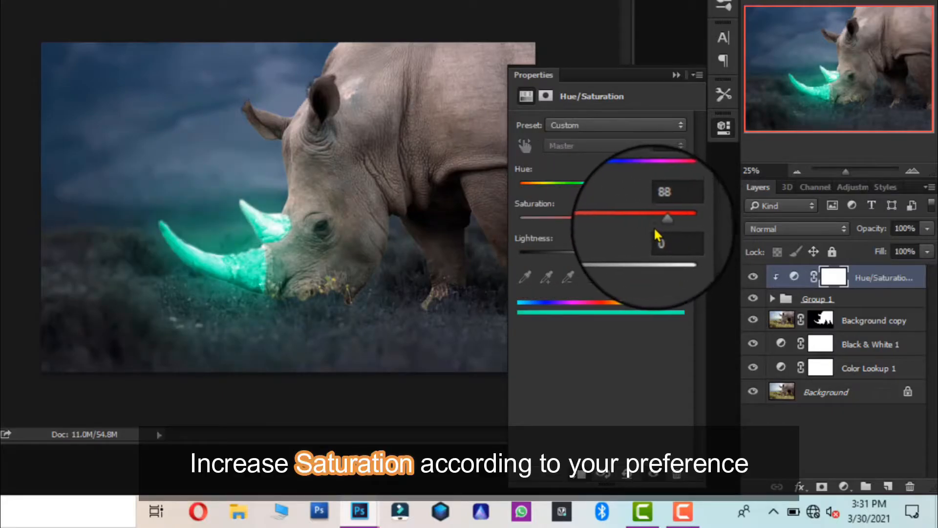
# Recolor the horn glow golden yellow with hue 45, saturation 80 and lightness +16, then compare the image with that adjustment hidden and shown
pyautogui.moveTo(595, 188); pyautogui.dragTo(541, 189)
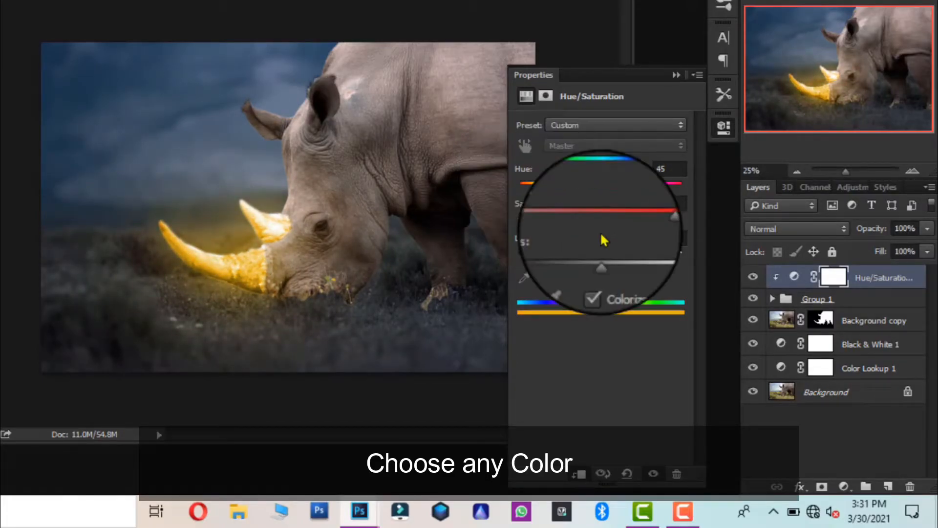
pyautogui.moveTo(604, 259); pyautogui.dragTo(622, 264)
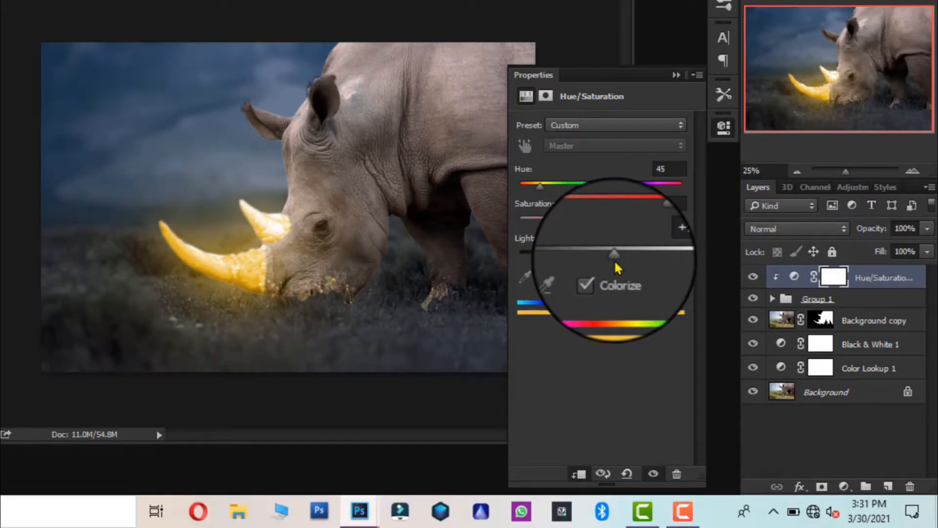
pyautogui.click(676, 75)
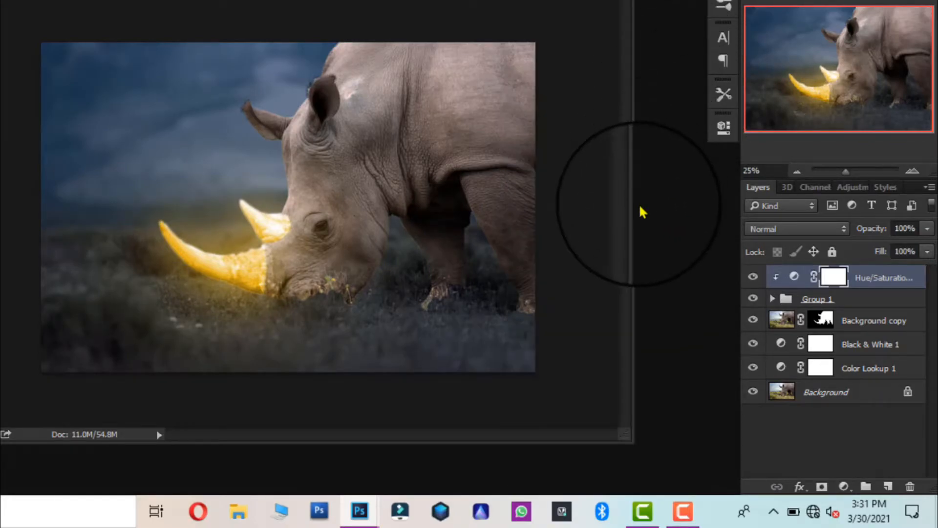
pyautogui.click(753, 278)
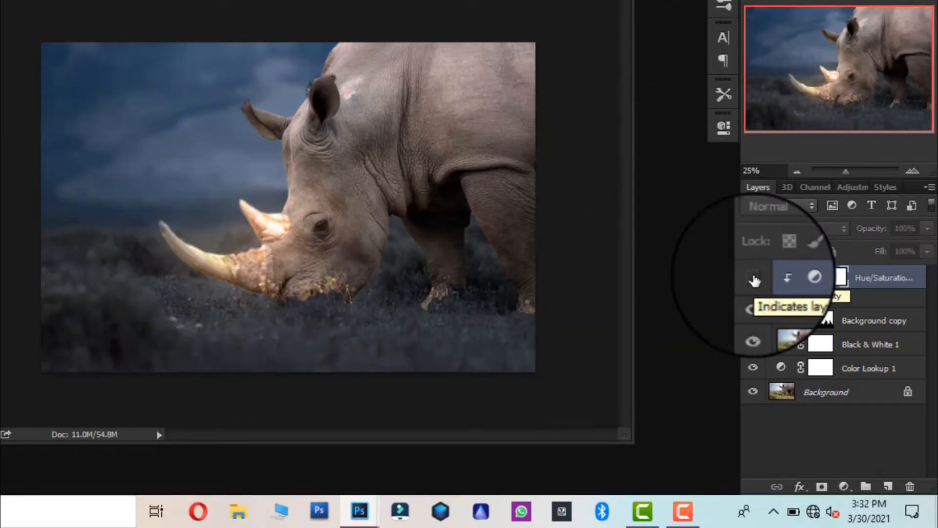
pyautogui.click(754, 279)
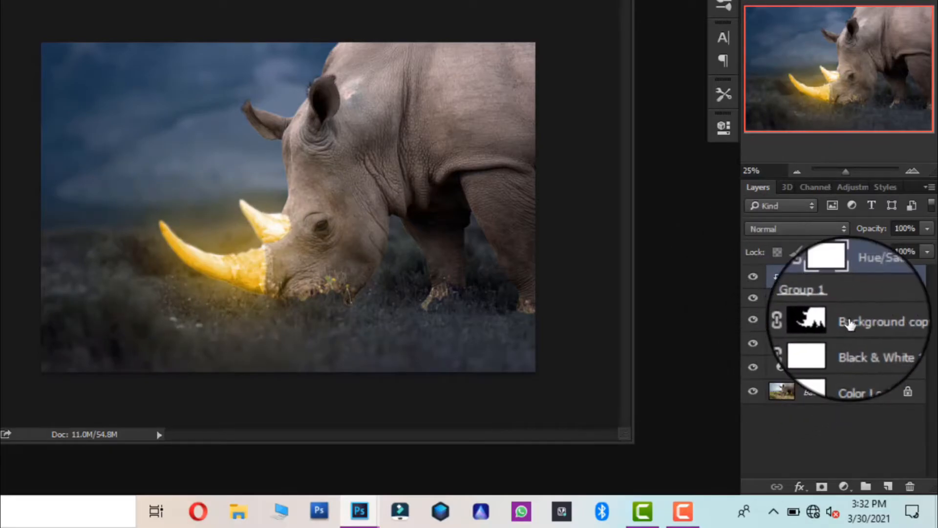
# Add a Curves adjustment clipped to the Background copy layer and pull the RGB curve down at about input 87 to darken the rhino
pyautogui.click(852, 321)
pyautogui.click(844, 486)
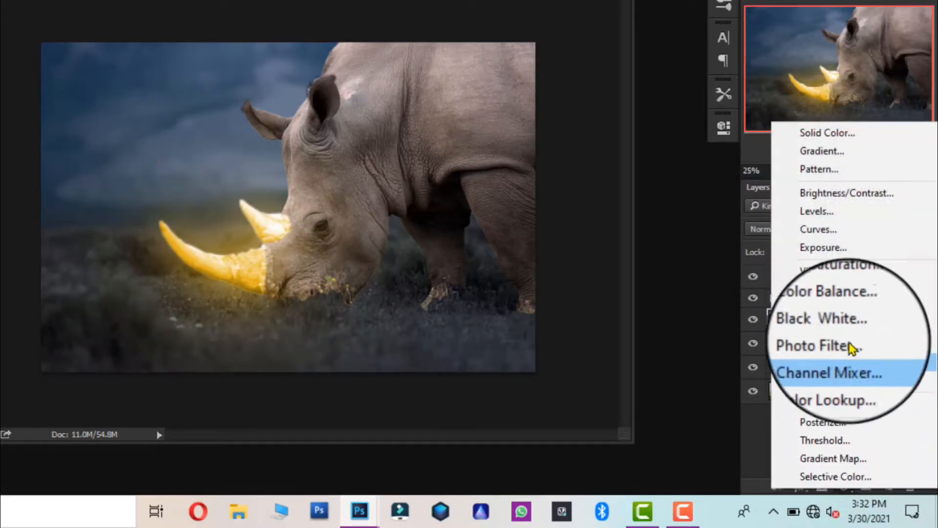
pyautogui.click(831, 228)
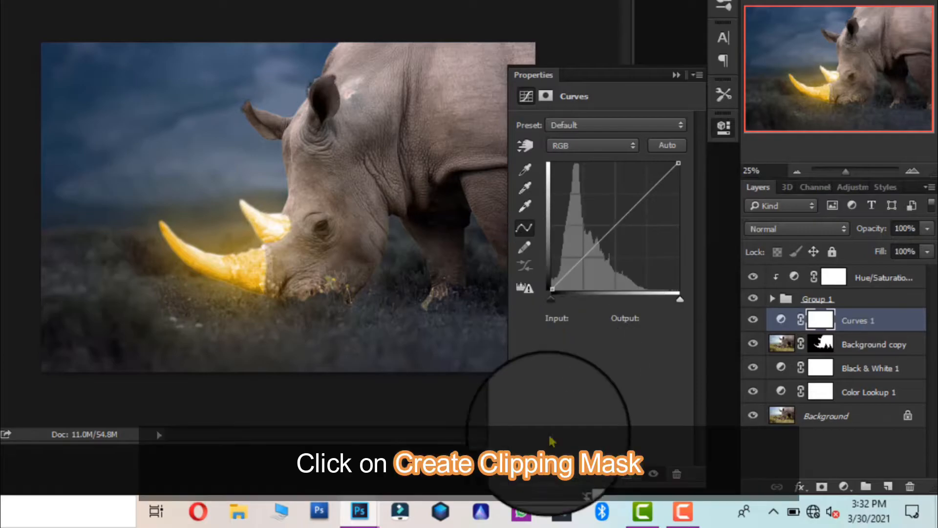
pyautogui.click(579, 473)
pyautogui.moveTo(579, 263); pyautogui.dragTo(598, 277)
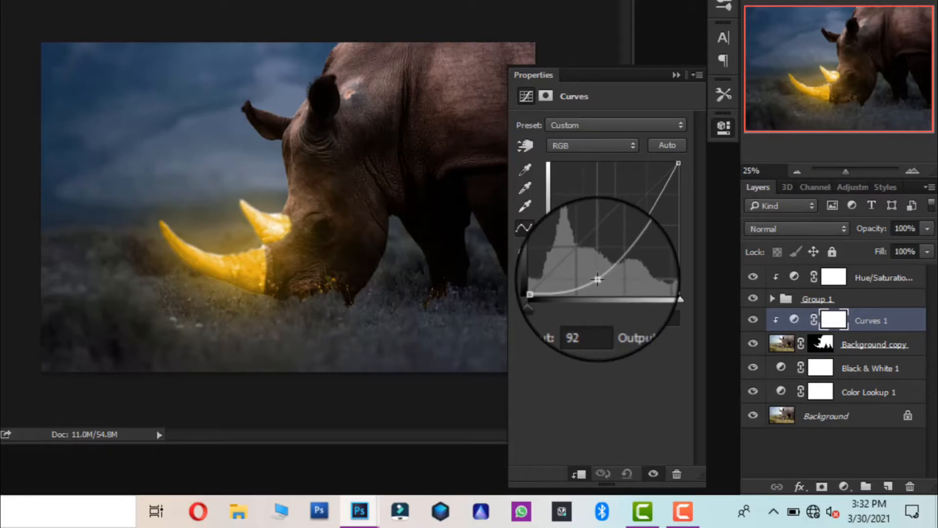
pyautogui.moveTo(593, 277); pyautogui.dragTo(591, 273)
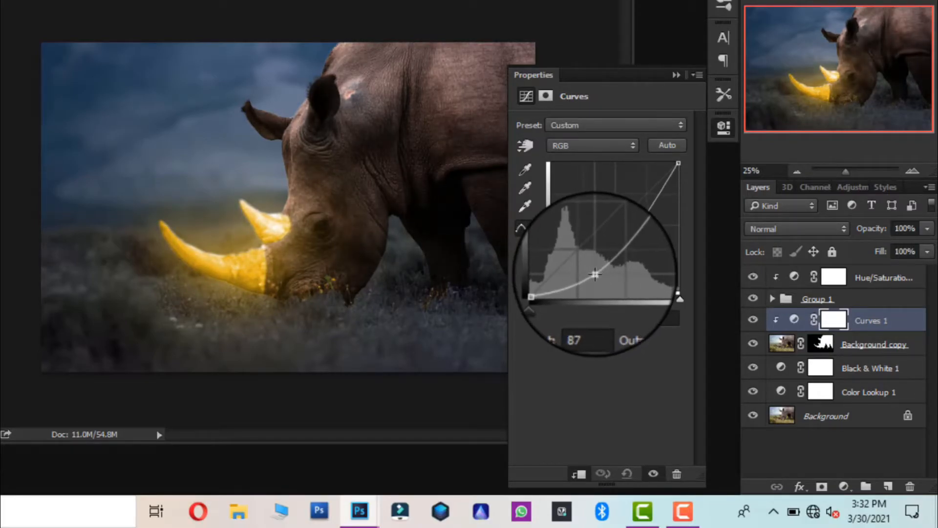
pyautogui.click(766, 462)
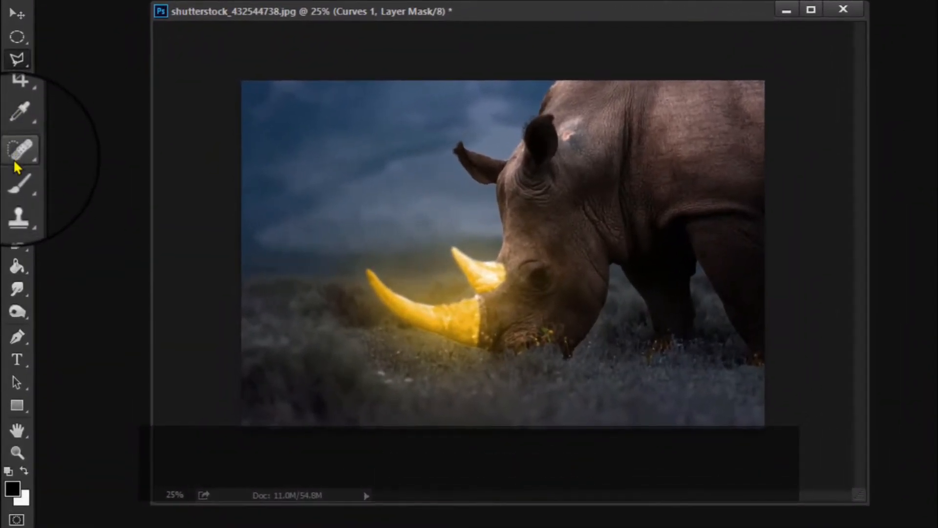
# Paint black on the Curves 1 mask over the rhino's head and body with a soft 129 px brush at 29% flow
pyautogui.click(17, 175)
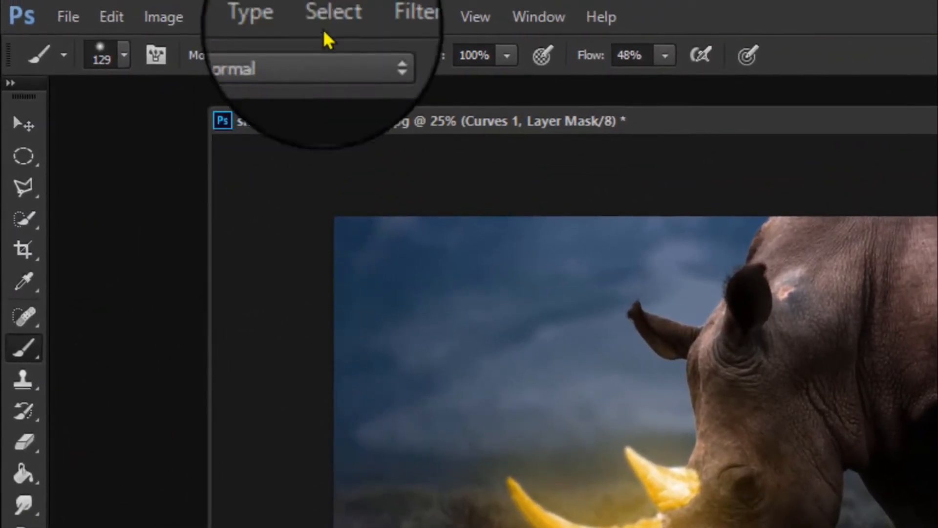
pyautogui.click(98, 55)
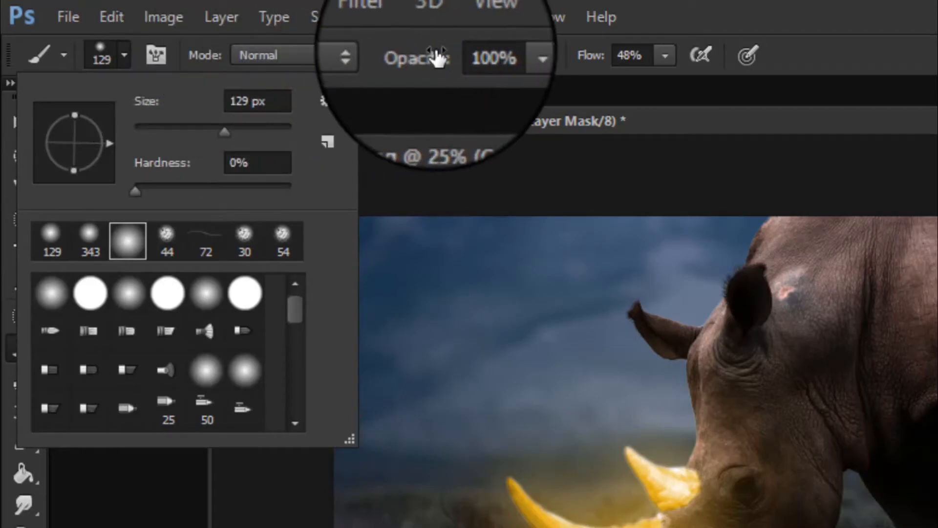
pyautogui.click(584, 57)
pyautogui.moveTo(591, 56); pyautogui.dragTo(567, 60)
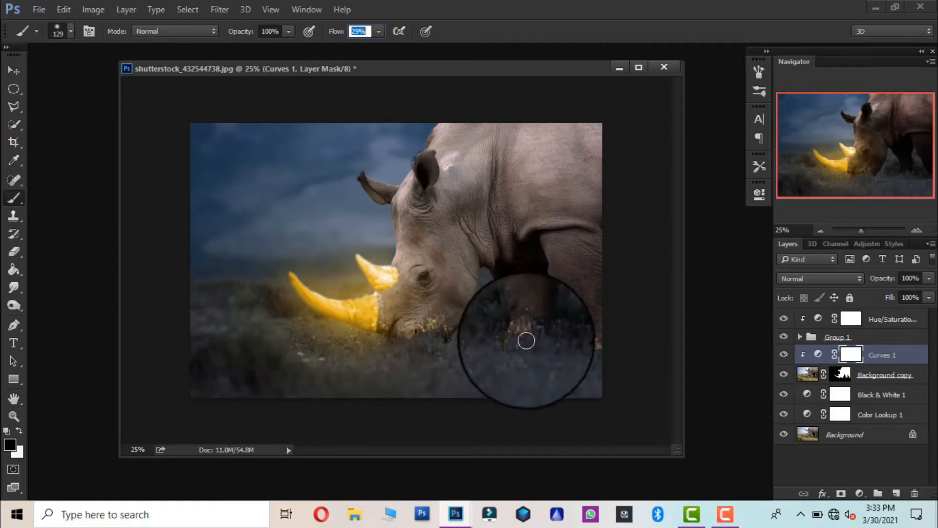
pyautogui.moveTo(437, 286)
pyautogui.mouseDown()
pyautogui.moveTo(517, 300)
pyautogui.moveTo(534, 275)
pyautogui.moveTo(509, 239)
pyautogui.moveTo(539, 275)
pyautogui.moveTo(544, 216)
pyautogui.mouseUp()
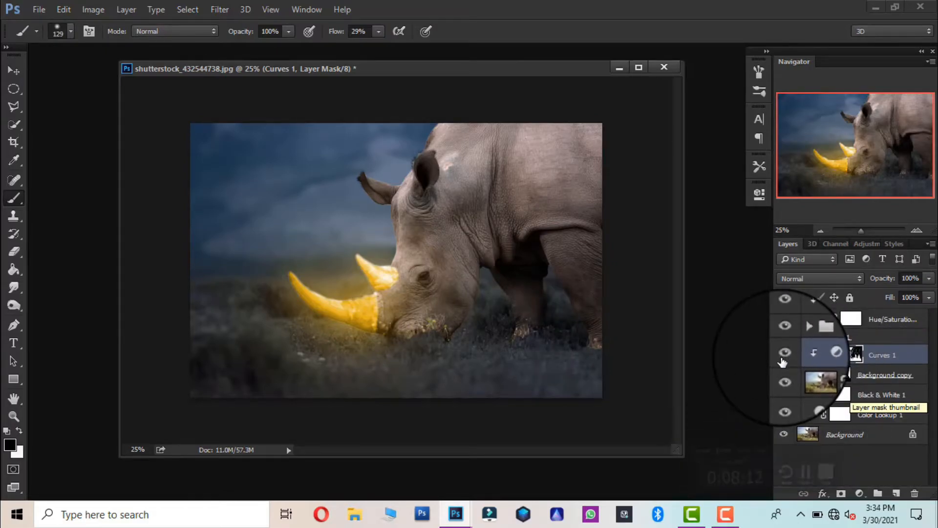
# Duplicate the Hue/Saturation 1 adjustment, move the copy between Group 1 and Curves 1, and clip it to the rhino layer
pyautogui.click(882, 323)
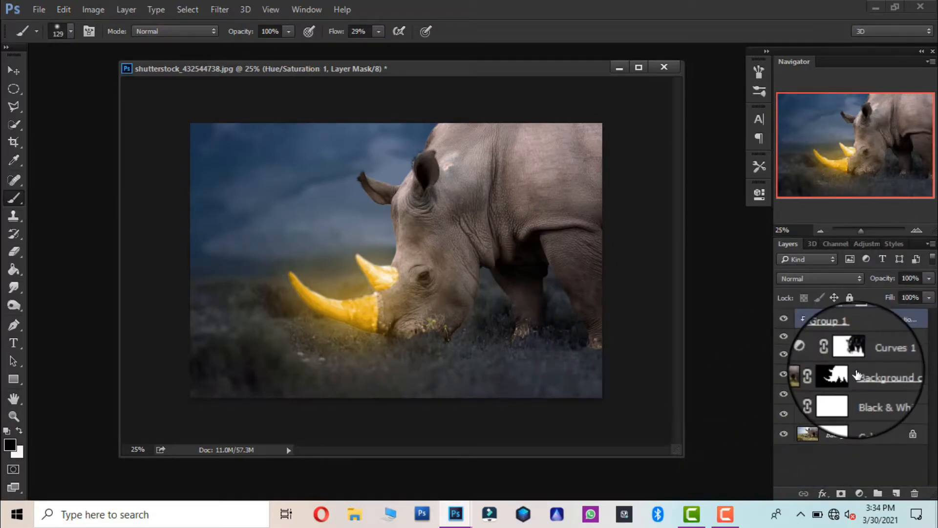
pyautogui.hotkey('ctrl', 'j')
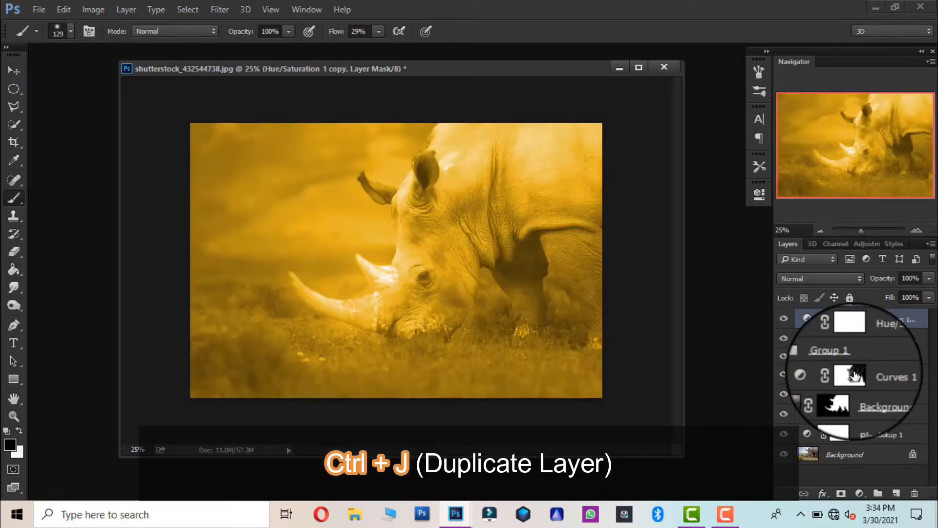
pyautogui.moveTo(887, 319); pyautogui.dragTo(878, 361)
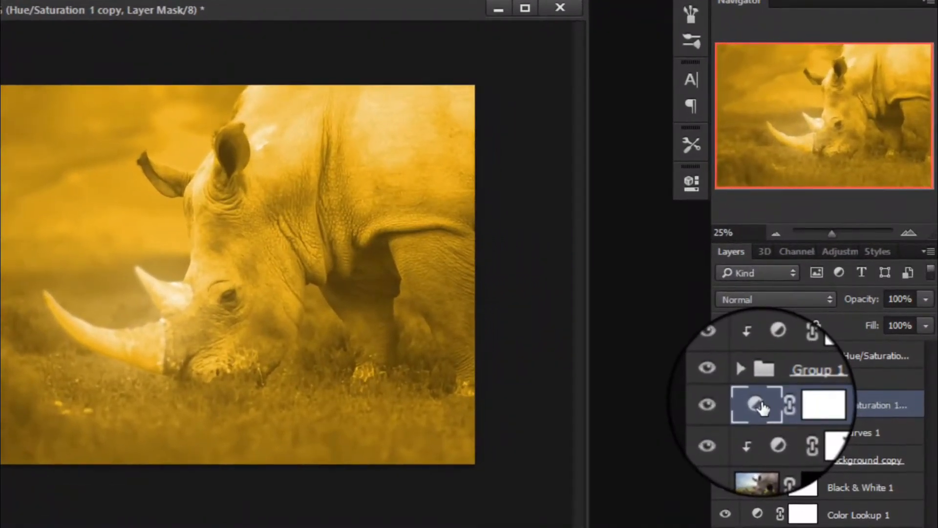
pyautogui.doubleClick(772, 393)
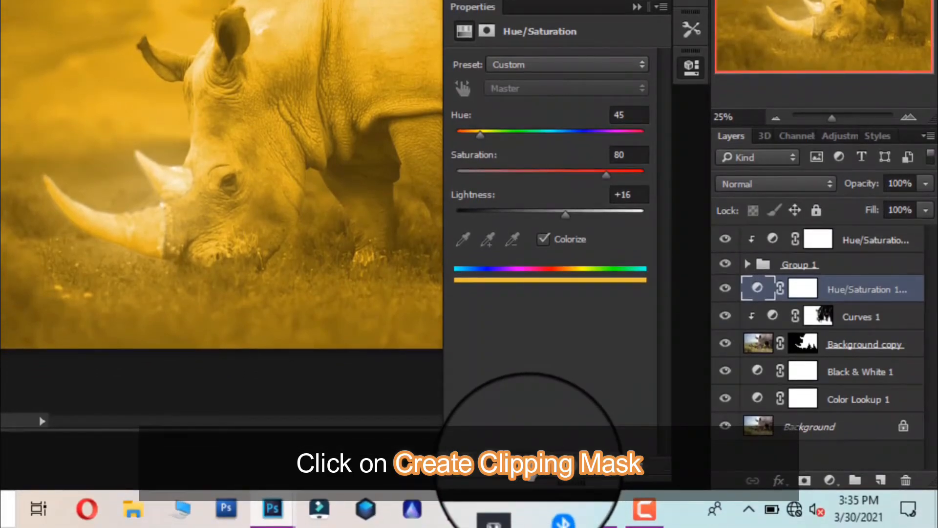
pyautogui.click(524, 465)
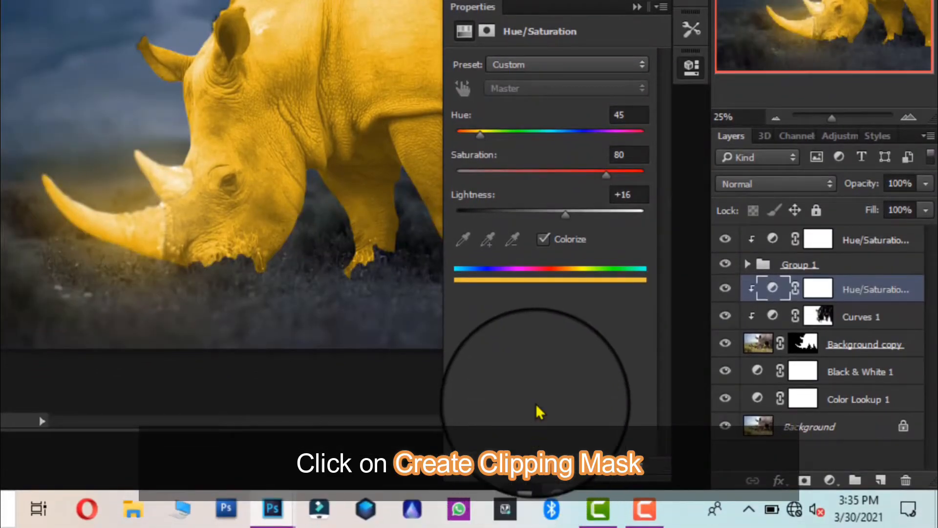
pyautogui.click(859, 455)
# Invert the copied Hue/Saturation mask to black, then paint white along the rhino's chin with a soft 129 px brush at 29% flow
pyautogui.click(808, 286)
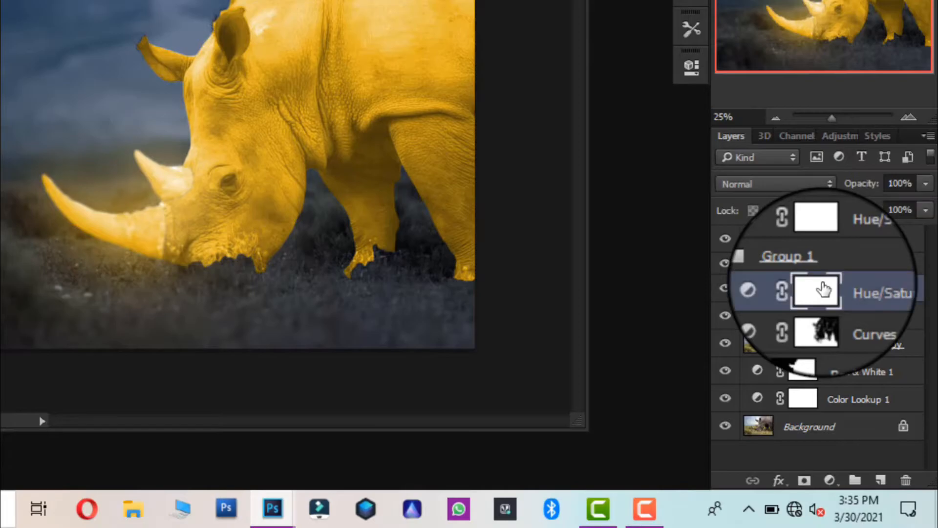
pyautogui.hotkey('ctrl', 'i')
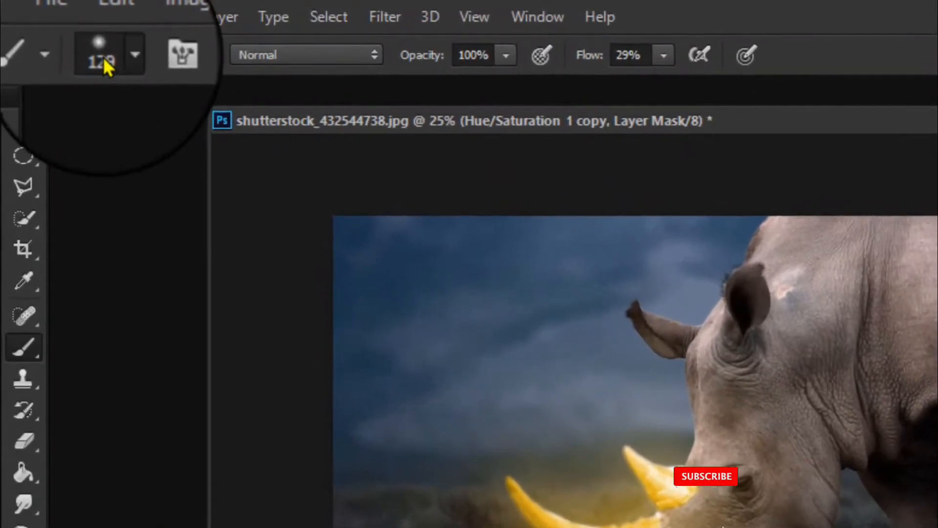
pyautogui.click(59, 31)
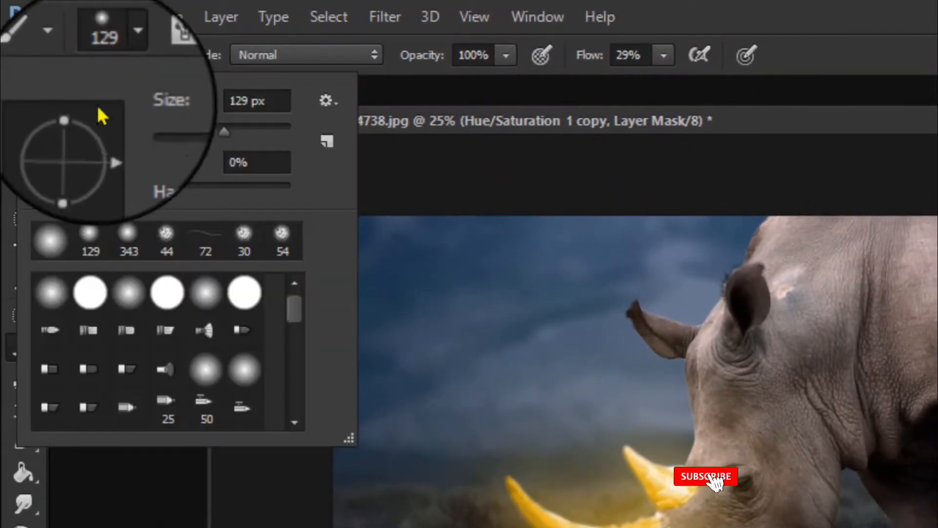
pyautogui.click(51, 241)
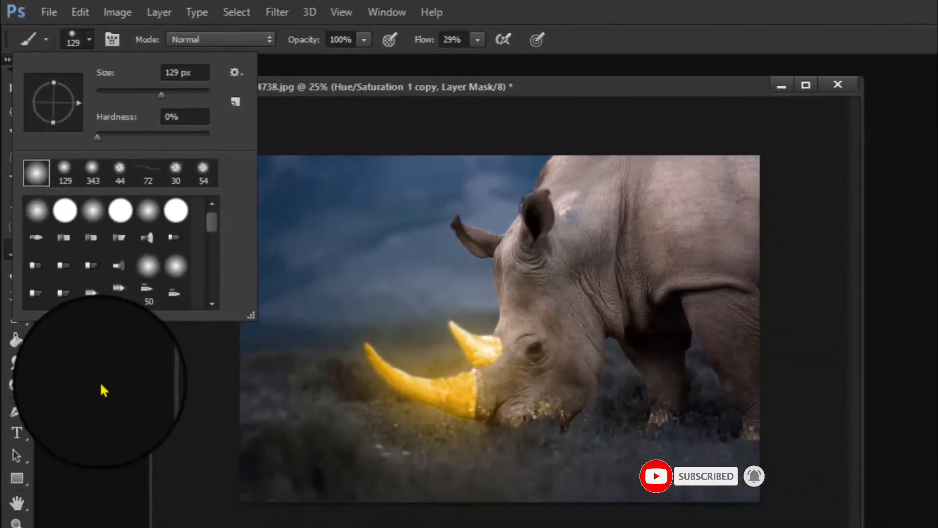
pyautogui.click(78, 442)
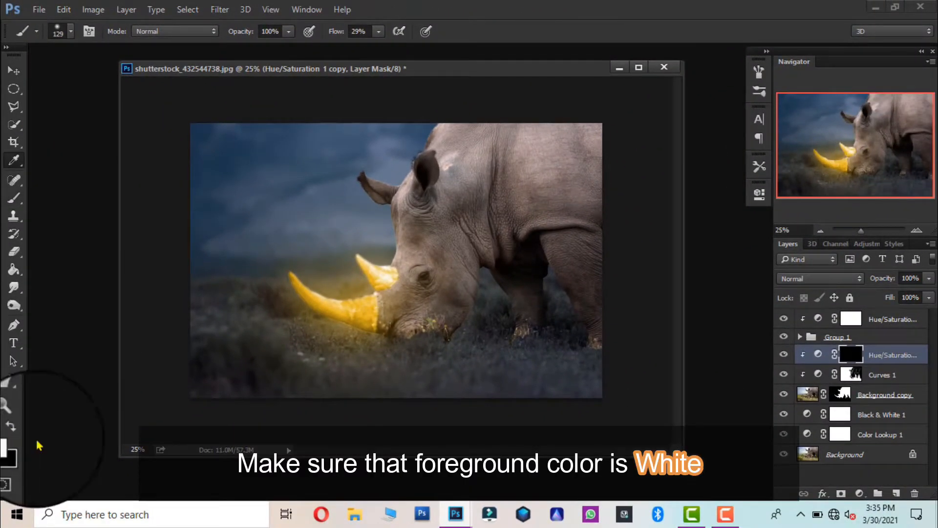
pyautogui.click(12, 443)
pyautogui.moveTo(342, 171); pyautogui.dragTo(253, 70)
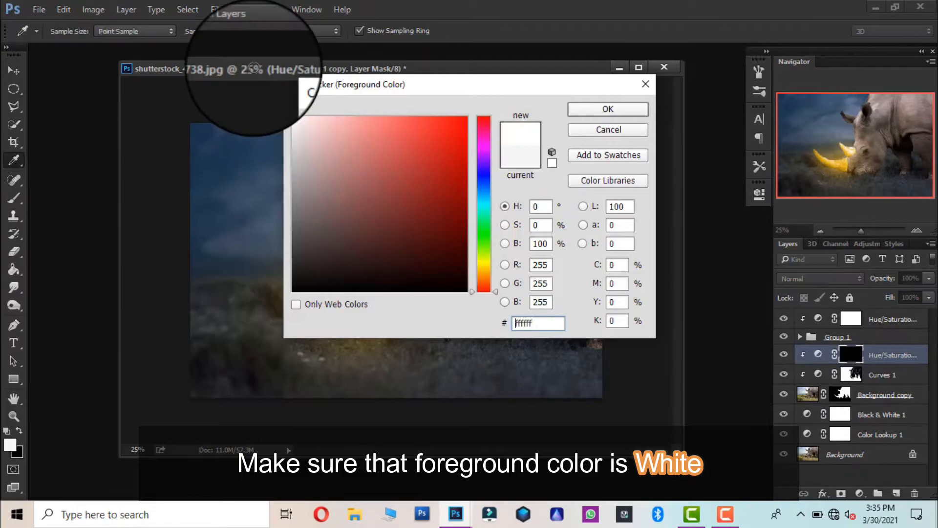
pyautogui.click(596, 111)
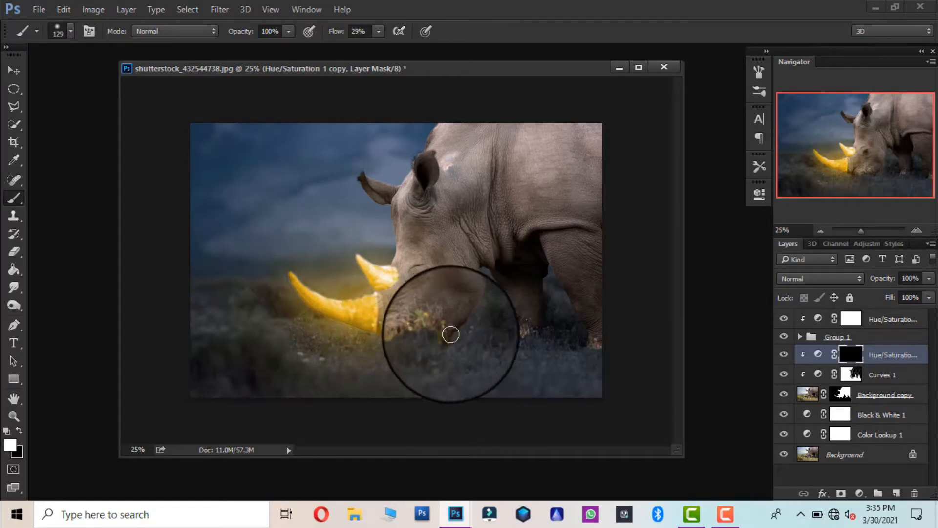
pyautogui.moveTo(397, 349)
pyautogui.mouseDown()
pyautogui.moveTo(383, 329)
pyautogui.moveTo(381, 296)
pyautogui.mouseUp()
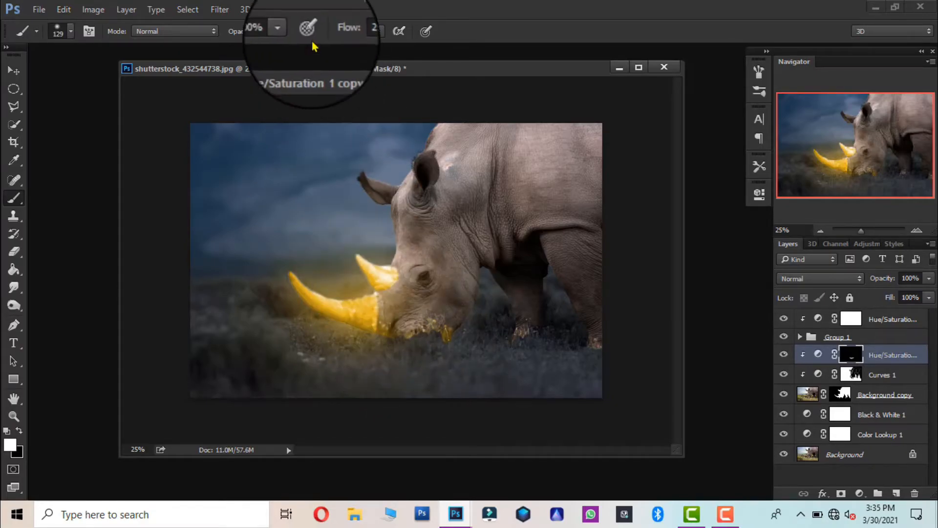
pyautogui.moveTo(339, 34); pyautogui.dragTo(345, 34)
pyautogui.moveTo(392, 250); pyautogui.dragTo(391, 209)
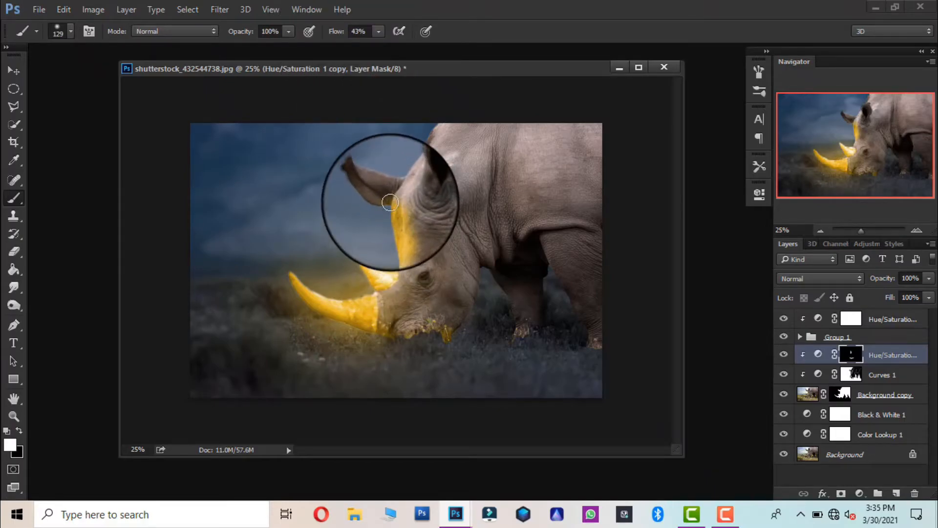
pyautogui.hotkey('ctrl', 'z')
# Paint the yellow tint onto the rhino's forehead, ears and upper back with the brush at 83% opacity and 33% flow
pyautogui.moveTo(250, 32); pyautogui.dragTo(248, 32)
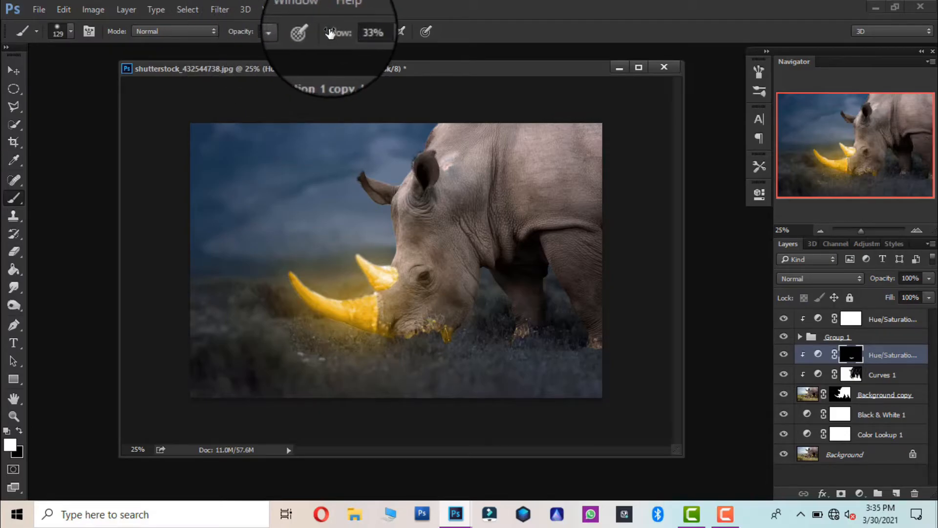
pyautogui.moveTo(386, 211)
pyautogui.mouseDown()
pyautogui.moveTo(390, 230)
pyautogui.moveTo(392, 170)
pyautogui.moveTo(381, 188)
pyautogui.mouseUp()
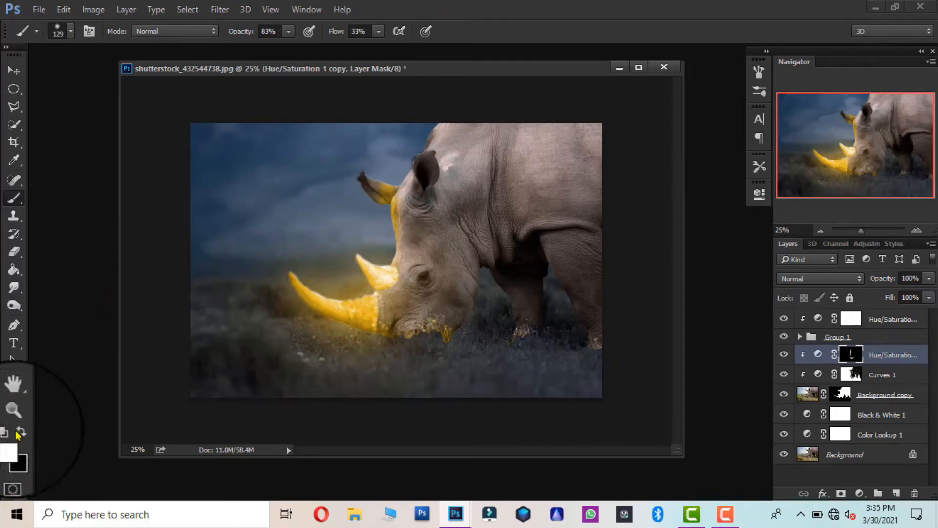
pyautogui.moveTo(420, 152)
pyautogui.mouseDown()
pyautogui.moveTo(438, 125)
pyautogui.moveTo(448, 152)
pyautogui.moveTo(437, 155)
pyautogui.moveTo(442, 136)
pyautogui.moveTo(454, 145)
pyautogui.moveTo(470, 132)
pyautogui.moveTo(488, 144)
pyautogui.moveTo(580, 144)
pyautogui.mouseUp()
pyautogui.moveTo(642, 135)
pyautogui.mouseDown()
pyautogui.moveTo(475, 152)
pyautogui.moveTo(435, 169)
pyautogui.moveTo(395, 243)
pyautogui.moveTo(408, 241)
pyautogui.moveTo(433, 184)
pyautogui.moveTo(424, 169)
pyautogui.moveTo(471, 165)
pyautogui.moveTo(444, 220)
pyautogui.moveTo(434, 186)
pyautogui.moveTo(447, 198)
pyautogui.moveTo(464, 176)
pyautogui.moveTo(519, 175)
pyautogui.moveTo(497, 163)
pyautogui.moveTo(541, 189)
pyautogui.moveTo(587, 167)
pyautogui.moveTo(566, 172)
pyautogui.moveTo(574, 142)
pyautogui.moveTo(534, 170)
pyautogui.moveTo(574, 169)
pyautogui.moveTo(411, 239)
pyautogui.moveTo(444, 217)
pyautogui.moveTo(404, 270)
pyautogui.mouseUp()
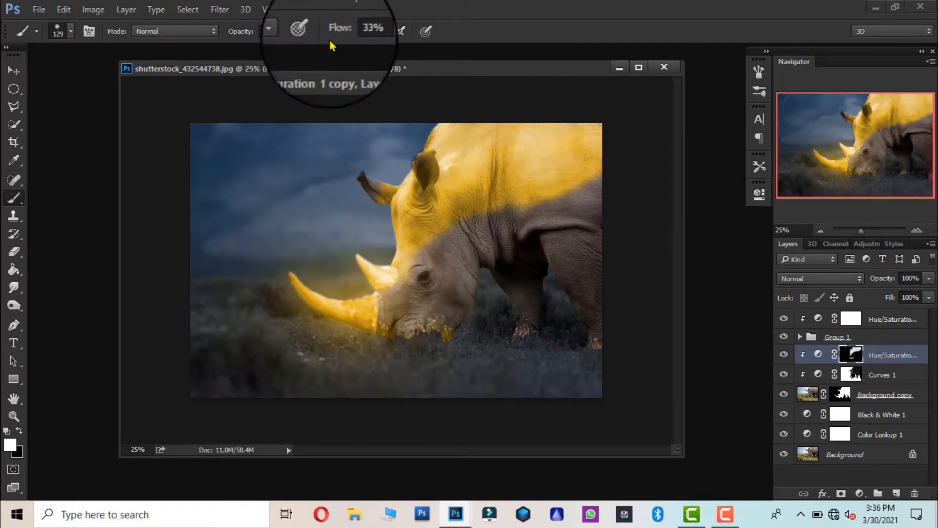
# Extend the yellow tint over the rhino's lower body, legs and face on the mask, reducing the brush flow to 14% and 7%
pyautogui.moveTo(323, 35); pyautogui.dragTo(323, 35)
pyautogui.moveTo(412, 289)
pyautogui.mouseDown()
pyautogui.moveTo(388, 297)
pyautogui.moveTo(402, 275)
pyautogui.moveTo(444, 270)
pyautogui.moveTo(511, 218)
pyautogui.moveTo(464, 223)
pyautogui.moveTo(417, 268)
pyautogui.moveTo(448, 240)
pyautogui.mouseUp()
pyautogui.moveTo(515, 241)
pyautogui.mouseDown()
pyautogui.moveTo(493, 218)
pyautogui.moveTo(528, 207)
pyautogui.moveTo(508, 201)
pyautogui.moveTo(454, 246)
pyautogui.moveTo(493, 245)
pyautogui.moveTo(577, 179)
pyautogui.moveTo(594, 182)
pyautogui.moveTo(595, 170)
pyautogui.moveTo(553, 214)
pyautogui.moveTo(571, 218)
pyautogui.moveTo(564, 224)
pyautogui.moveTo(596, 301)
pyautogui.moveTo(570, 258)
pyautogui.moveTo(600, 310)
pyautogui.moveTo(598, 328)
pyautogui.moveTo(568, 269)
pyautogui.moveTo(578, 247)
pyautogui.moveTo(600, 277)
pyautogui.moveTo(582, 210)
pyautogui.moveTo(544, 251)
pyautogui.moveTo(522, 239)
pyautogui.moveTo(515, 248)
pyautogui.moveTo(526, 284)
pyautogui.moveTo(542, 263)
pyautogui.moveTo(521, 323)
pyautogui.moveTo(501, 246)
pyautogui.mouseUp()
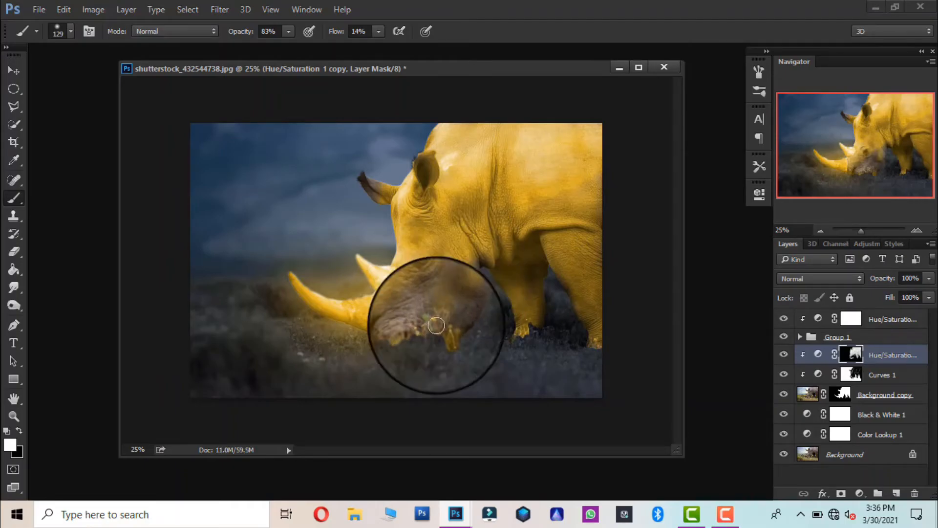
pyautogui.moveTo(336, 31); pyautogui.dragTo(333, 31)
pyautogui.moveTo(467, 276)
pyautogui.mouseDown()
pyautogui.moveTo(425, 325)
pyautogui.moveTo(406, 329)
pyautogui.moveTo(395, 284)
pyautogui.moveTo(462, 303)
pyautogui.moveTo(430, 296)
pyautogui.moveTo(448, 275)
pyautogui.moveTo(450, 288)
pyautogui.moveTo(414, 269)
pyautogui.moveTo(350, 266)
pyautogui.moveTo(421, 273)
pyautogui.mouseUp()
pyautogui.click(19, 430)
pyautogui.click(19, 431)
pyautogui.moveTo(389, 300)
pyautogui.mouseDown()
pyautogui.moveTo(425, 258)
pyautogui.moveTo(440, 289)
pyautogui.moveTo(416, 292)
pyautogui.mouseUp()
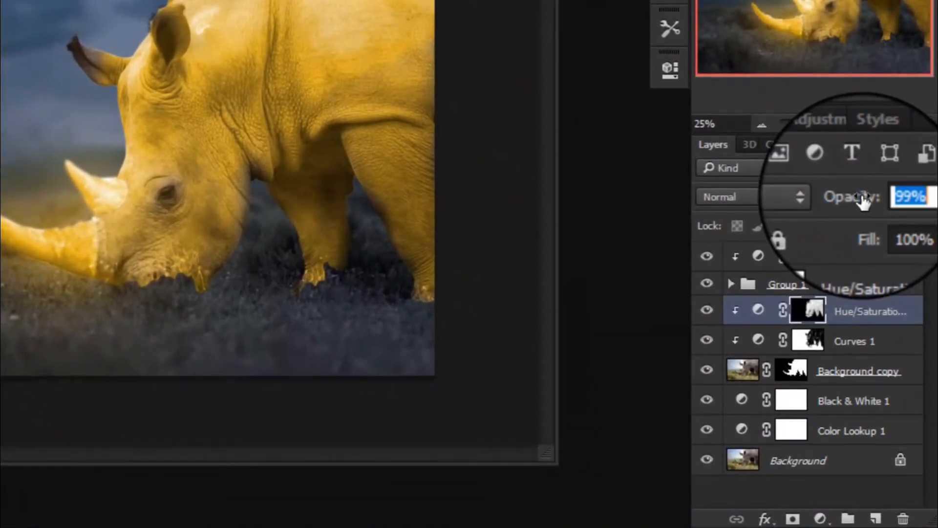
# Soften the yellow tint on the rhino by setting the copied Hue/Saturation layer to 57% opacity and 88% fill
pyautogui.moveTo(863, 200); pyautogui.dragTo(822, 204)
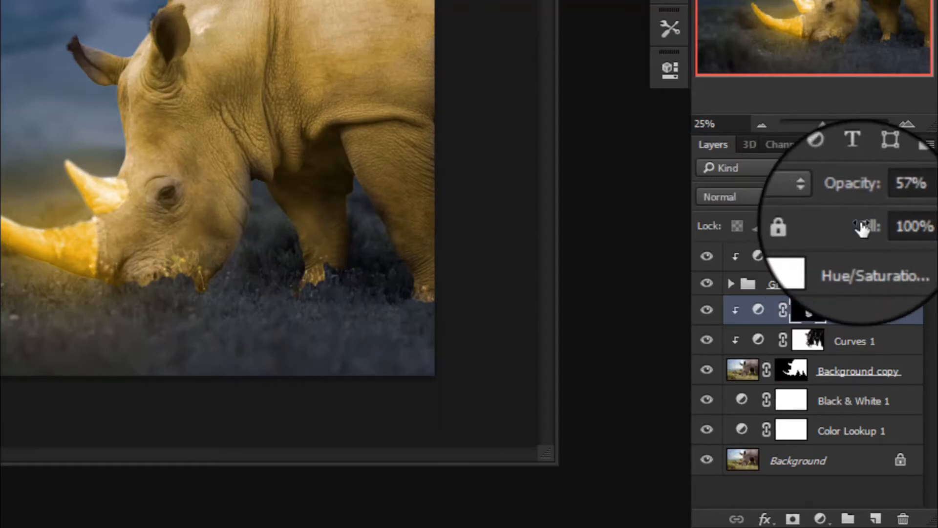
pyautogui.moveTo(864, 226); pyautogui.dragTo(849, 233)
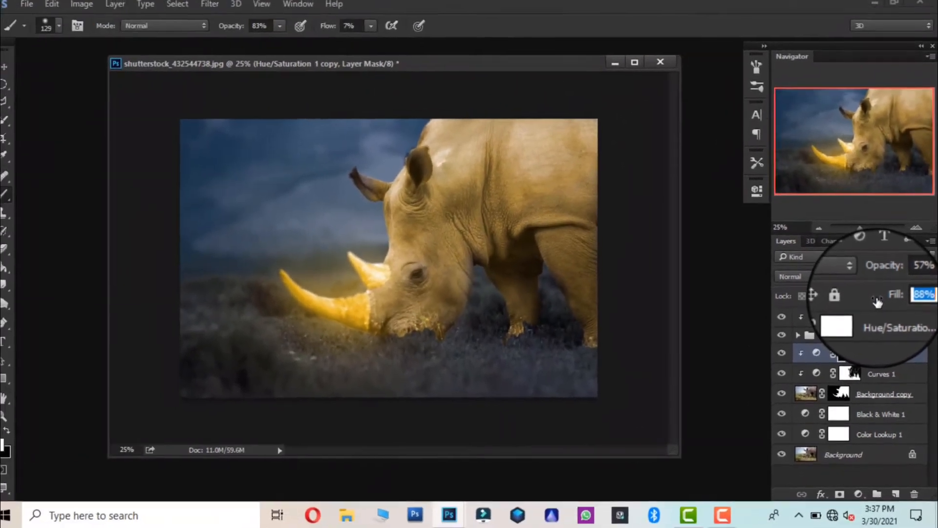
# Set the copied Hue/Saturation layer to 67% opacity and 85% fill, and compare the rhino with and without it
pyautogui.moveTo(878, 300); pyautogui.dragTo(878, 296)
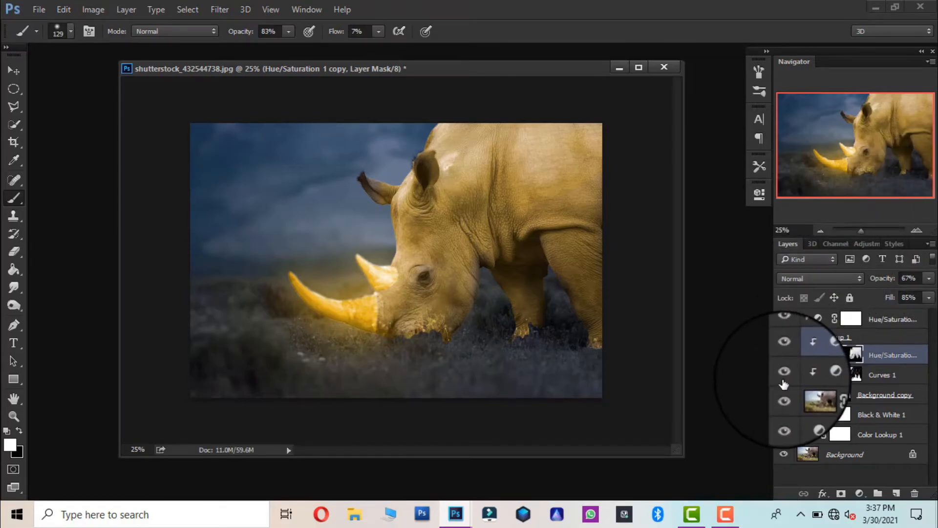
pyautogui.click(784, 355)
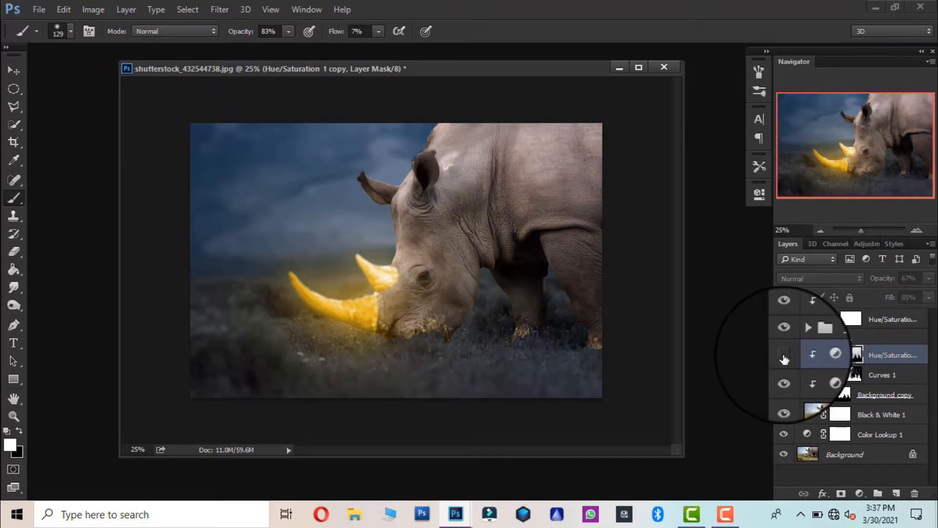
pyautogui.click(784, 355)
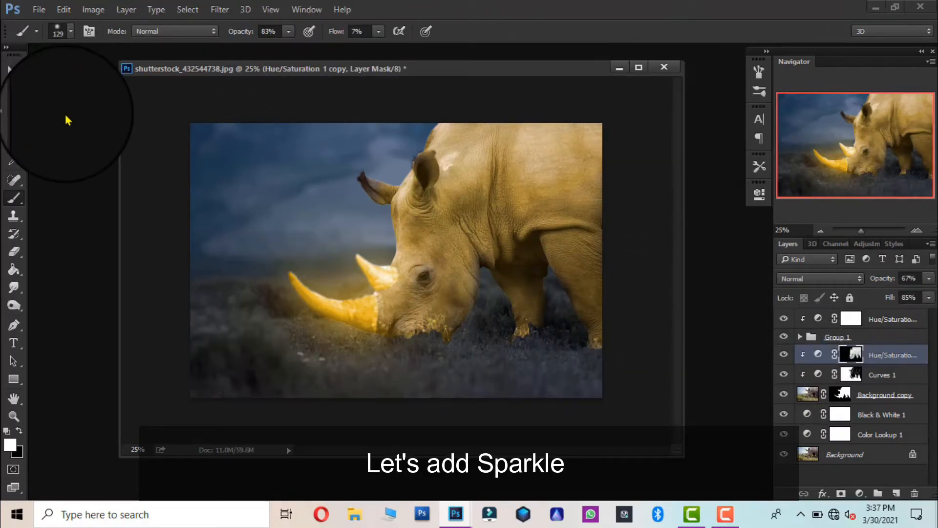
# Open the milky-way-starry-sky-night-sky-star-957061 image and copy it into the rhino document as a new layer
pyautogui.hotkey('ctrl', 'o')
pyautogui.click(177, 250)
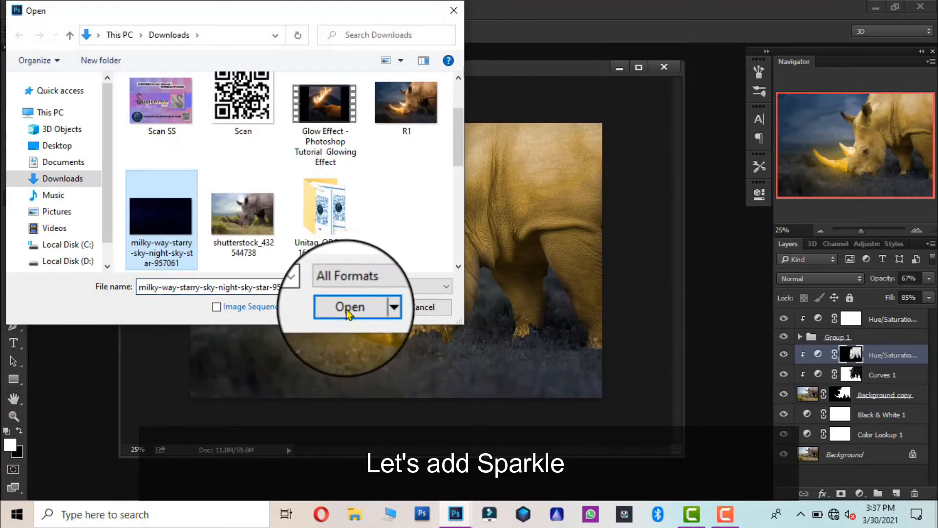
pyautogui.click(348, 308)
pyautogui.click(14, 72)
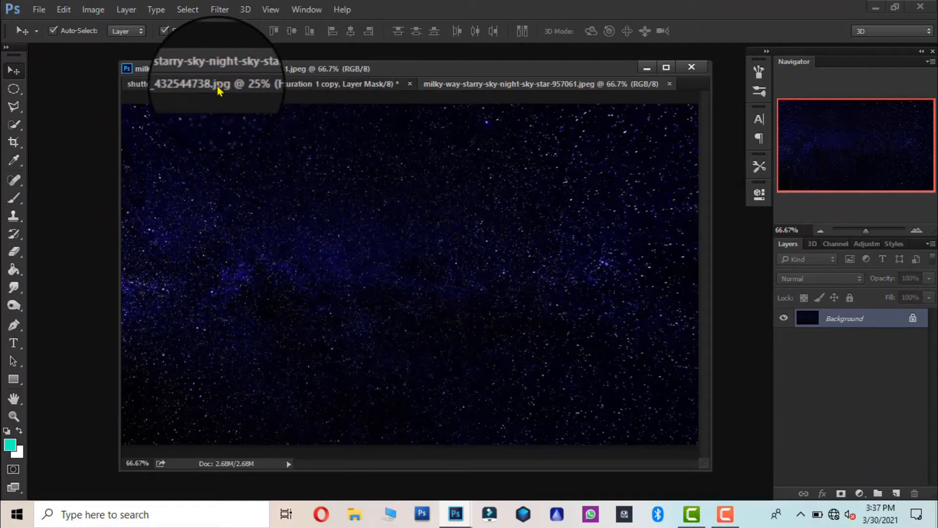
pyautogui.moveTo(552, 89); pyautogui.dragTo(562, 35)
pyautogui.moveTo(326, 249); pyautogui.dragTo(334, 259)
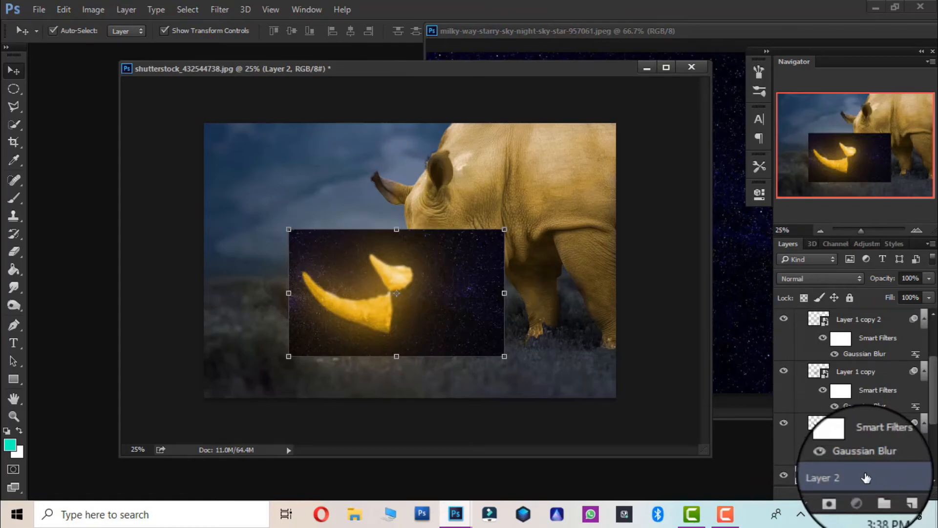
# Bring the starry sky layer to the top of the stack, then scale it to about 221% and position it over the whole canvas
pyautogui.moveTo(865, 478); pyautogui.dragTo(862, 316)
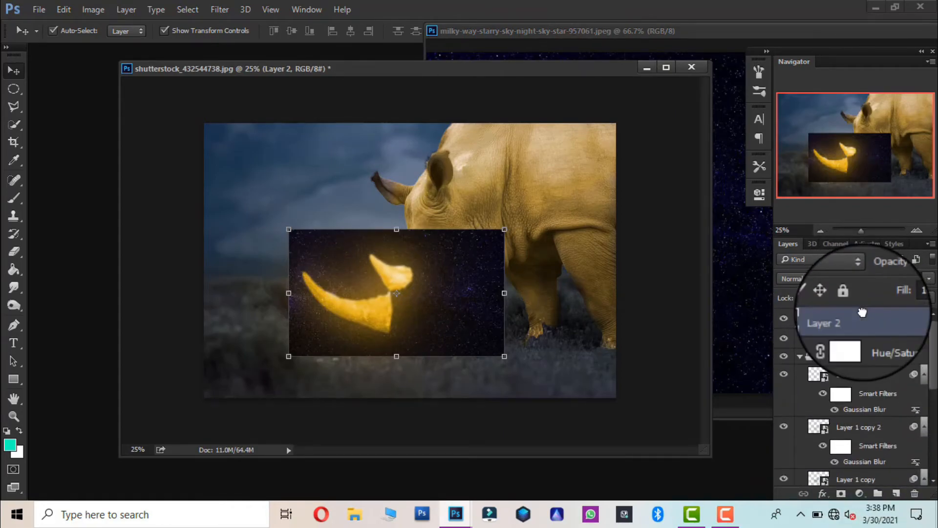
pyautogui.moveTo(288, 228); pyautogui.dragTo(55, 141)
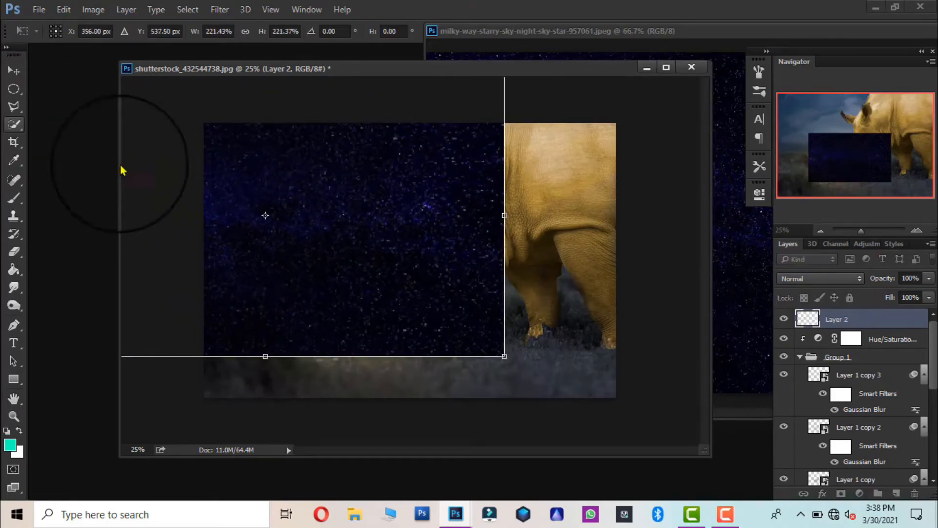
pyautogui.moveTo(354, 289); pyautogui.dragTo(503, 339)
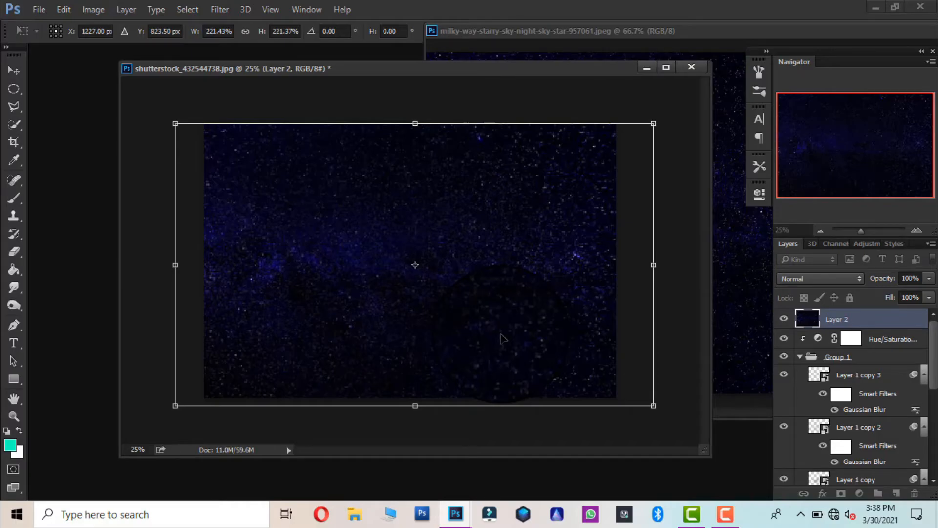
pyautogui.press('Return')
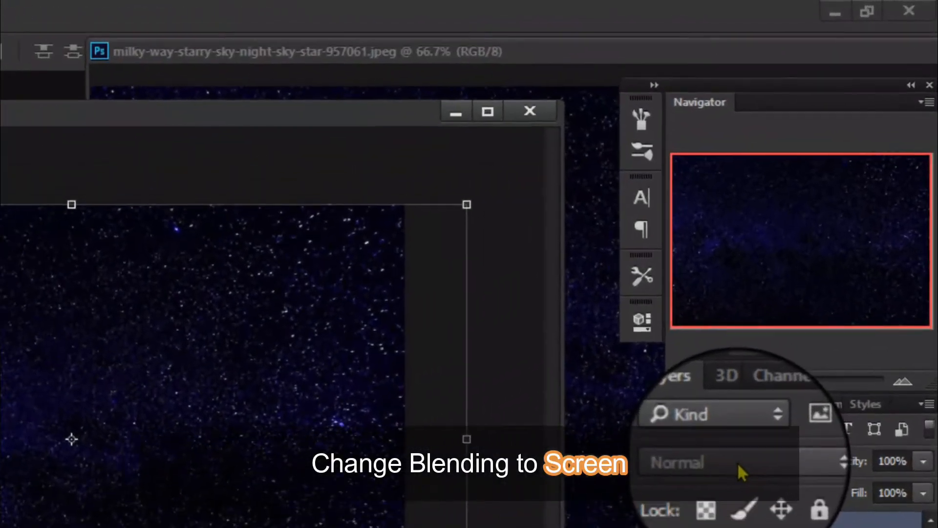
# Set the starry sky layer's blend mode to Screen and put away the separate star image window
pyautogui.click(811, 278)
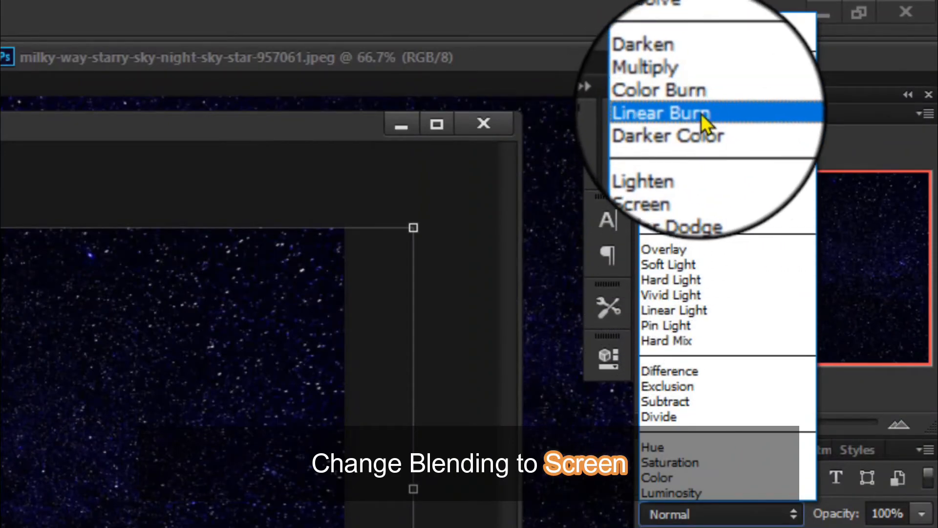
pyautogui.click(707, 174)
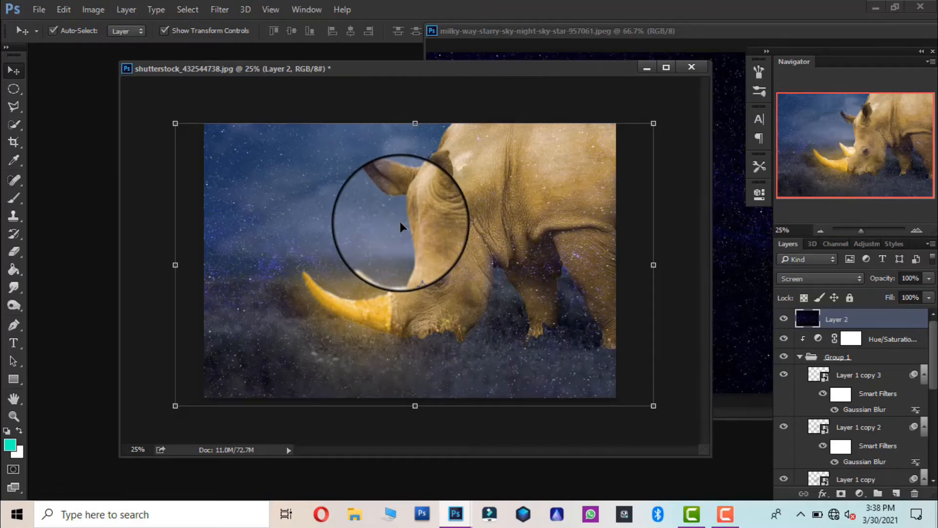
pyautogui.moveTo(733, 35); pyautogui.dragTo(607, 31)
pyautogui.click(873, 28)
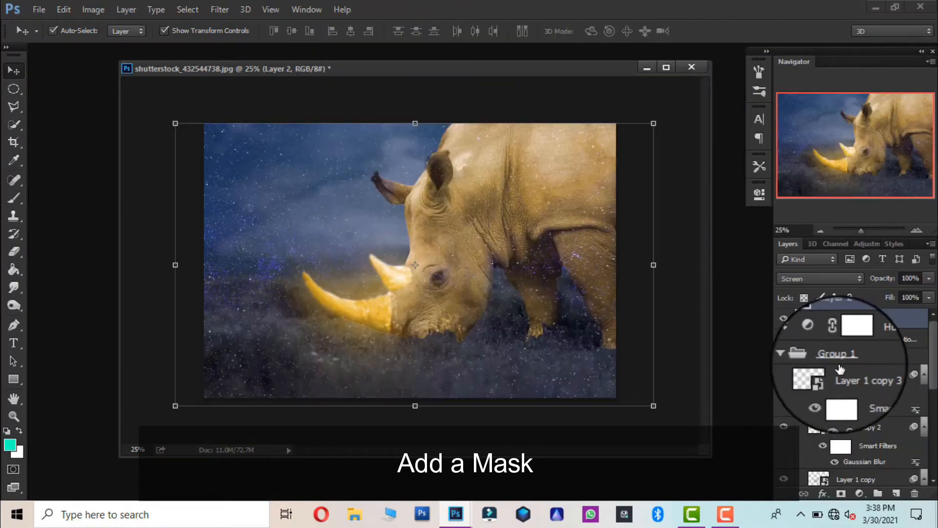
# Add a black mask to the starry sky layer and paint white around the horns with the brush to reveal sparkles there
pyautogui.click(841, 494)
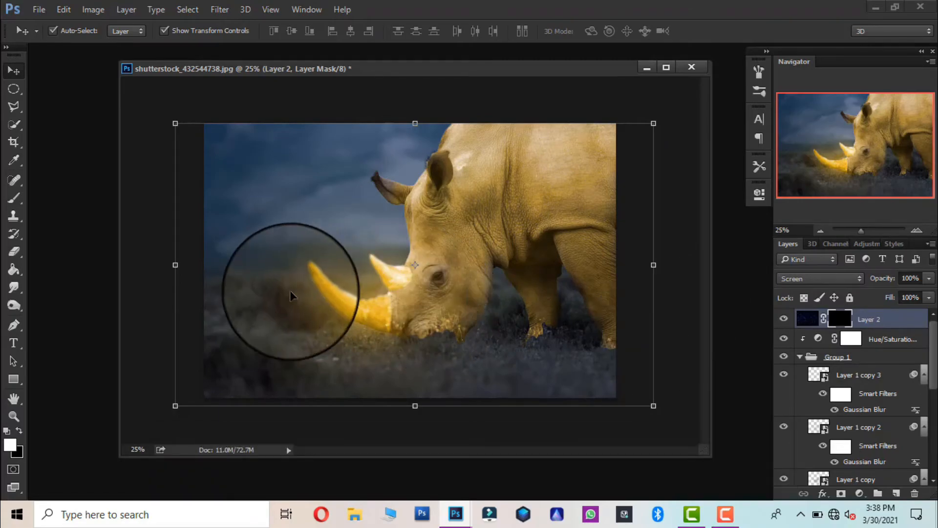
pyautogui.click(12, 204)
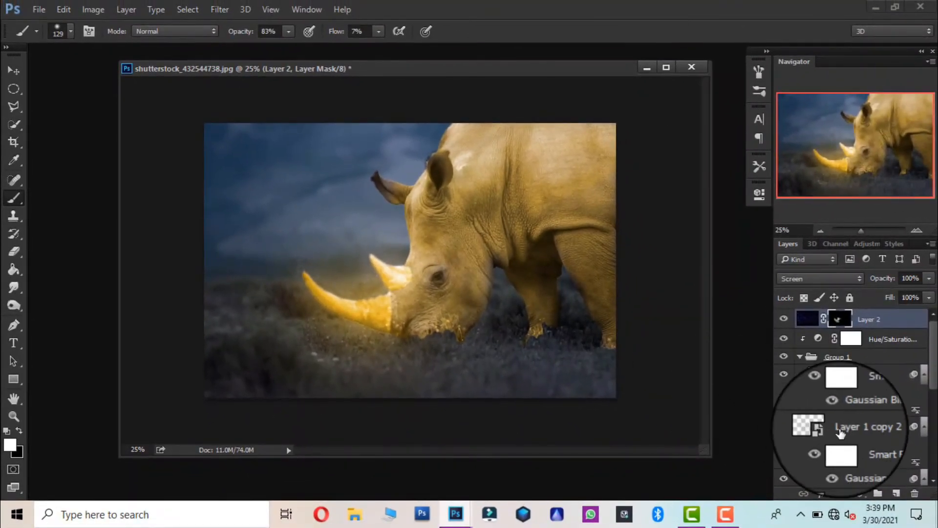
# Add a Levels adjustment above the starry sky layer with input levels of 20, 1.07 and 232
pyautogui.click(859, 494)
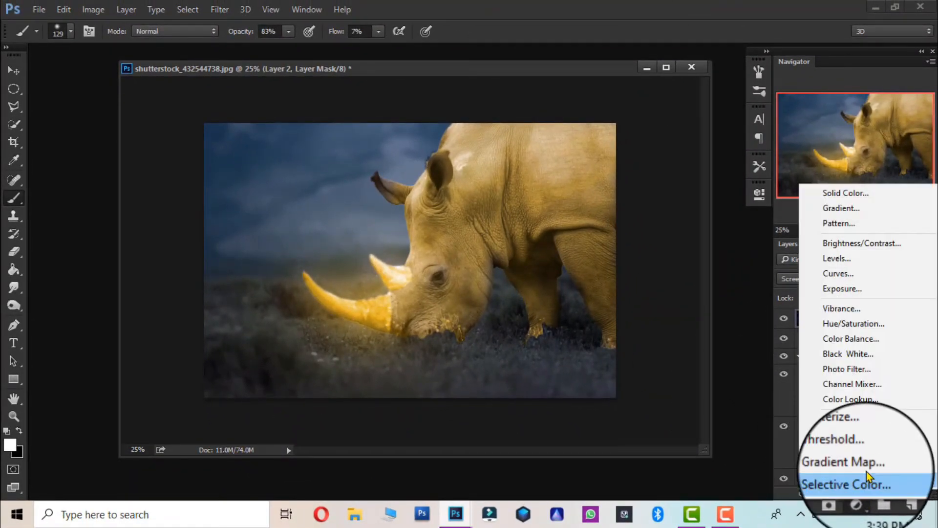
pyautogui.click(860, 262)
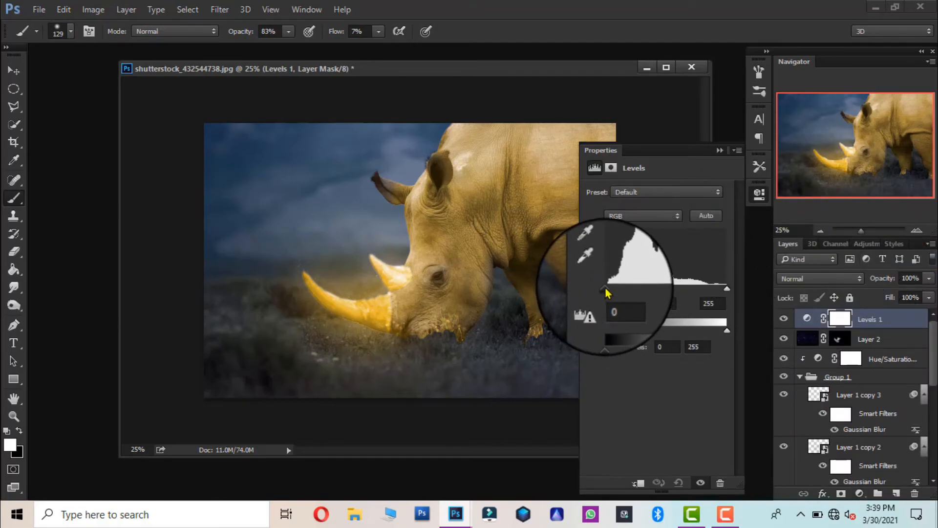
pyautogui.moveTo(605, 288); pyautogui.dragTo(615, 289)
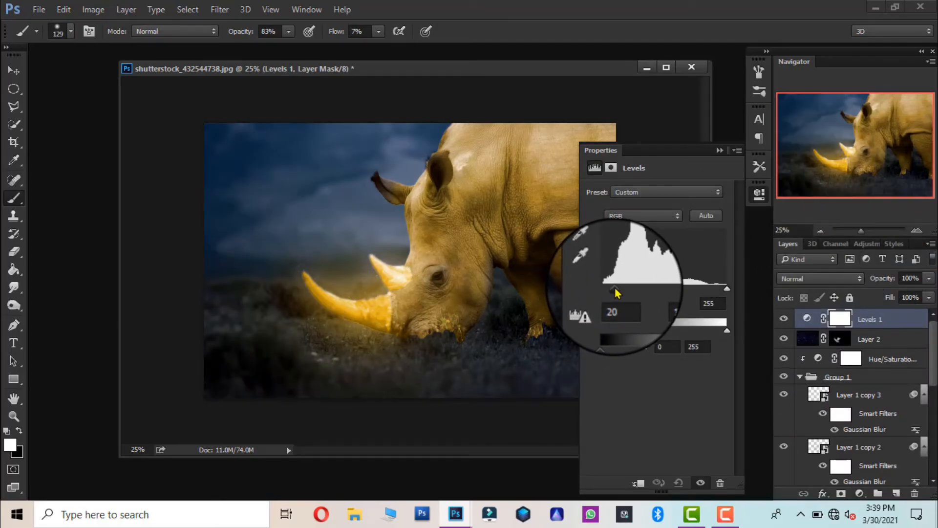
pyautogui.moveTo(726, 293); pyautogui.dragTo(660, 292)
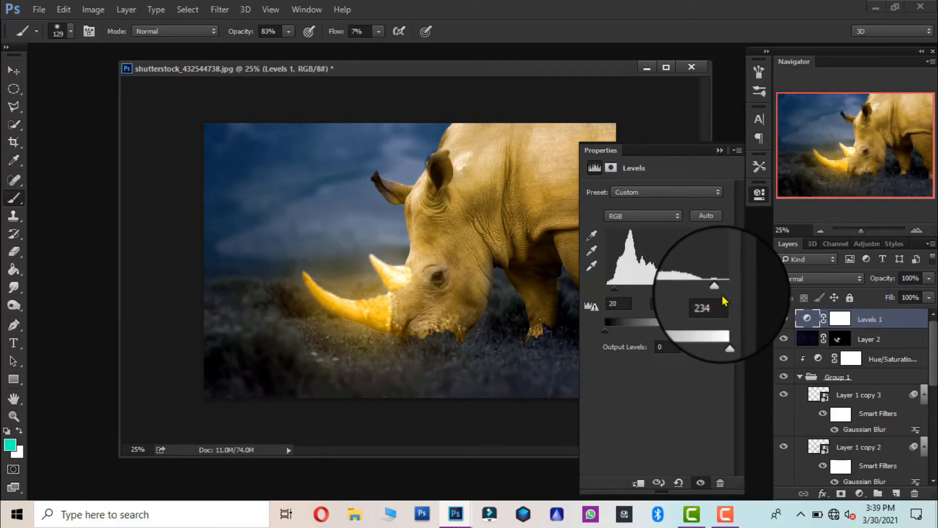
pyautogui.moveTo(713, 293); pyautogui.dragTo(717, 292)
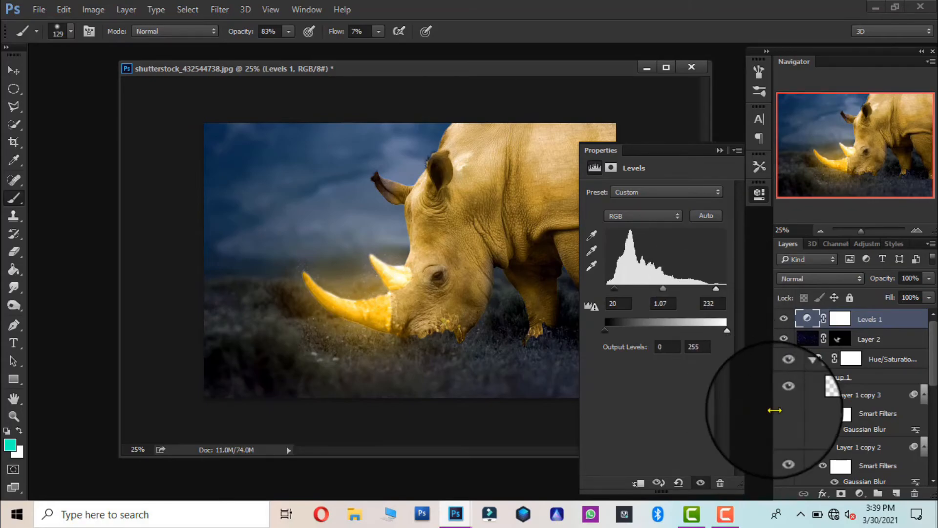
pyautogui.click(720, 150)
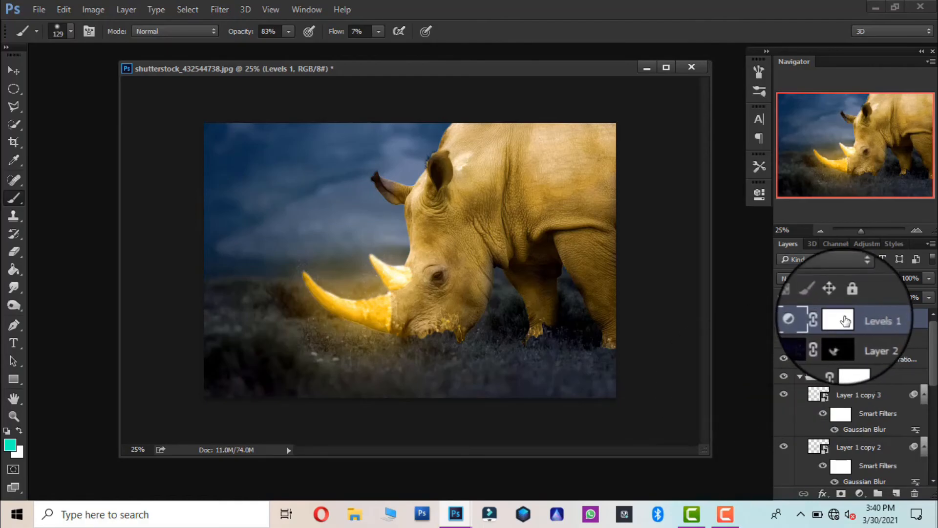
# Refine the Levels adjustment by setting the midtones to 1.12 and the white input to 235
pyautogui.click(839, 320)
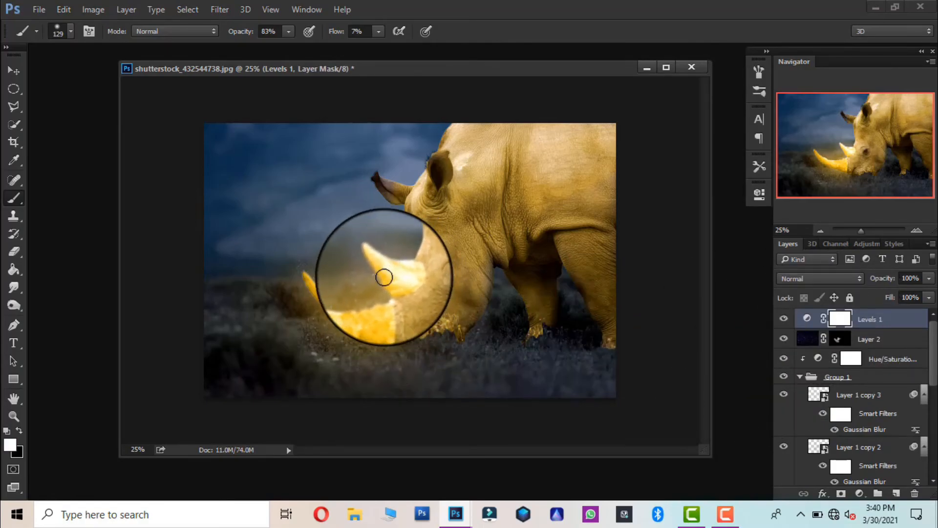
pyautogui.doubleClick(811, 319)
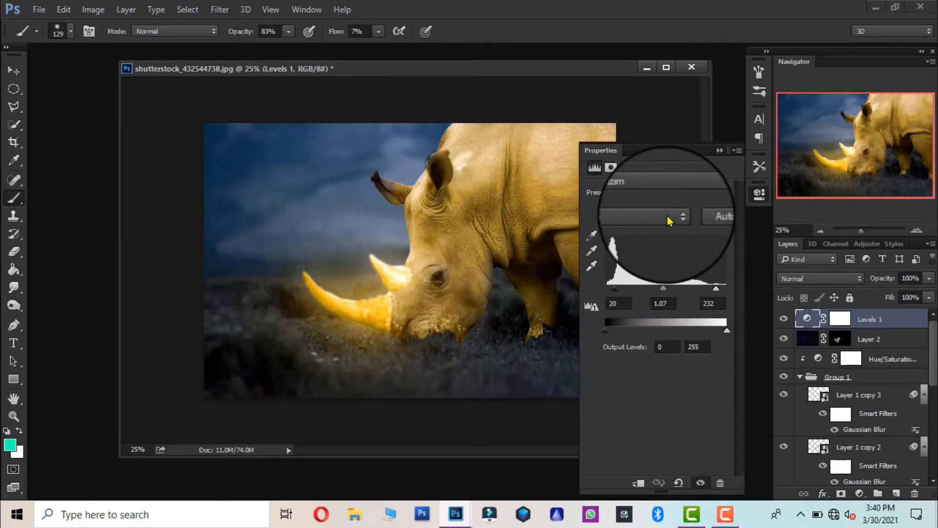
pyautogui.moveTo(716, 293); pyautogui.dragTo(662, 294)
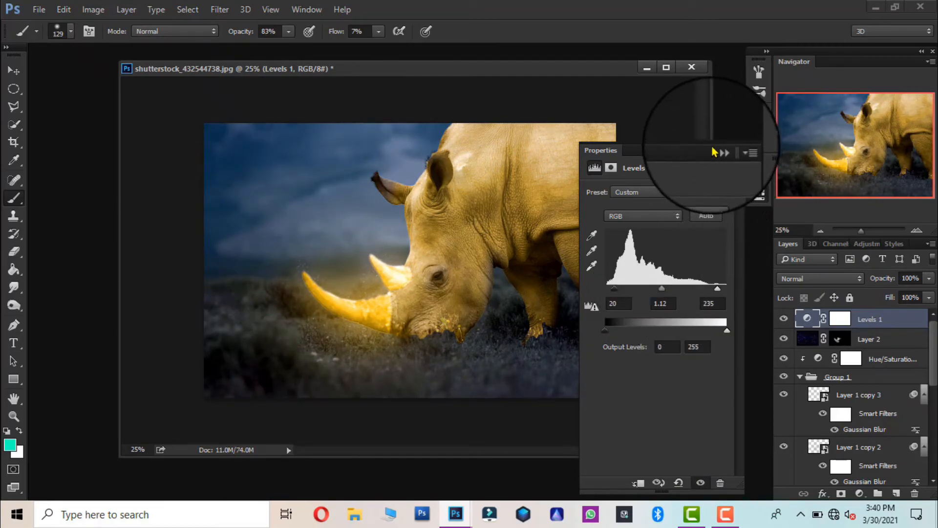
pyautogui.click(720, 150)
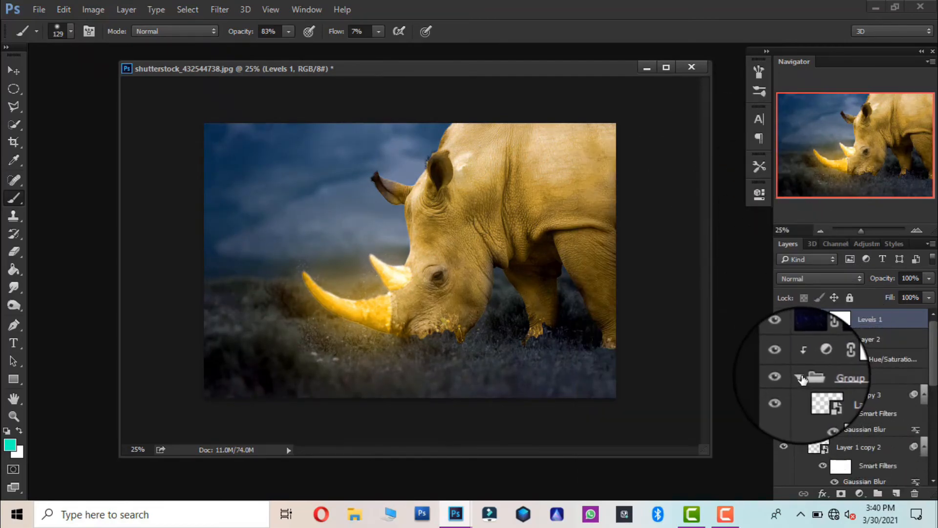
# Collapse Group 1 and add a Color Lookup adjustment at the top of the stack using the Crisp_Warm.look 3D LUT
pyautogui.click(799, 377)
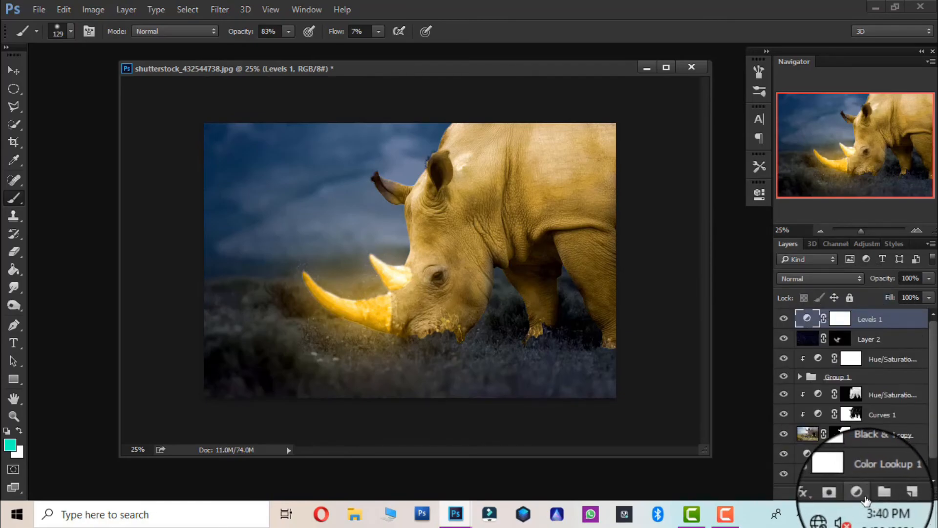
pyautogui.click(861, 495)
pyautogui.click(856, 403)
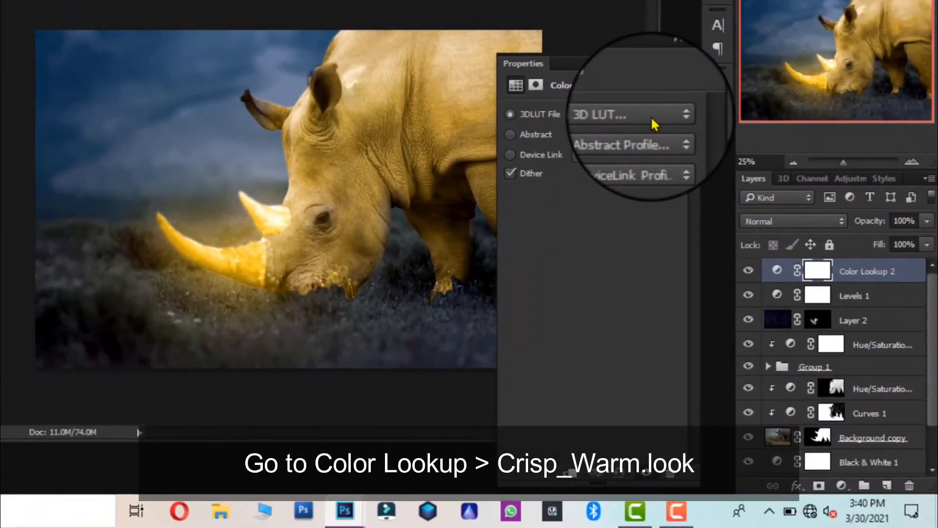
pyautogui.click(654, 125)
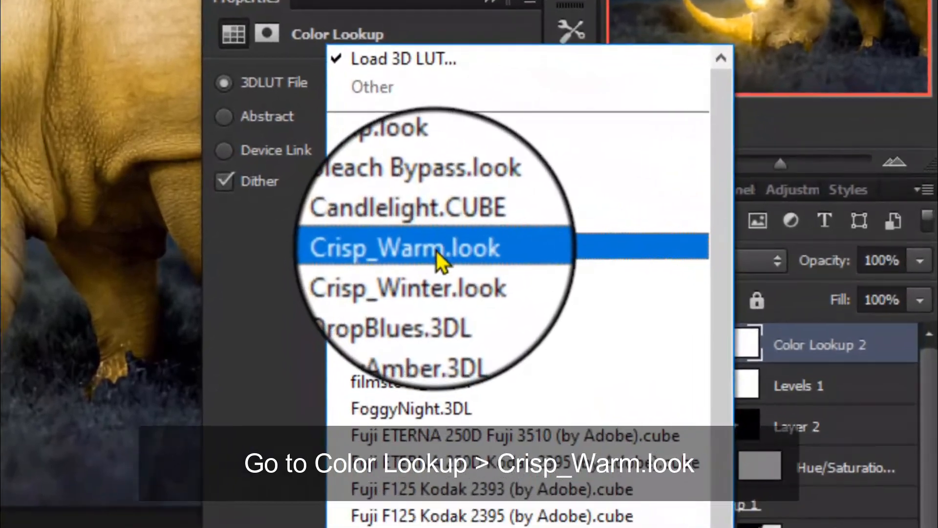
pyautogui.click(636, 213)
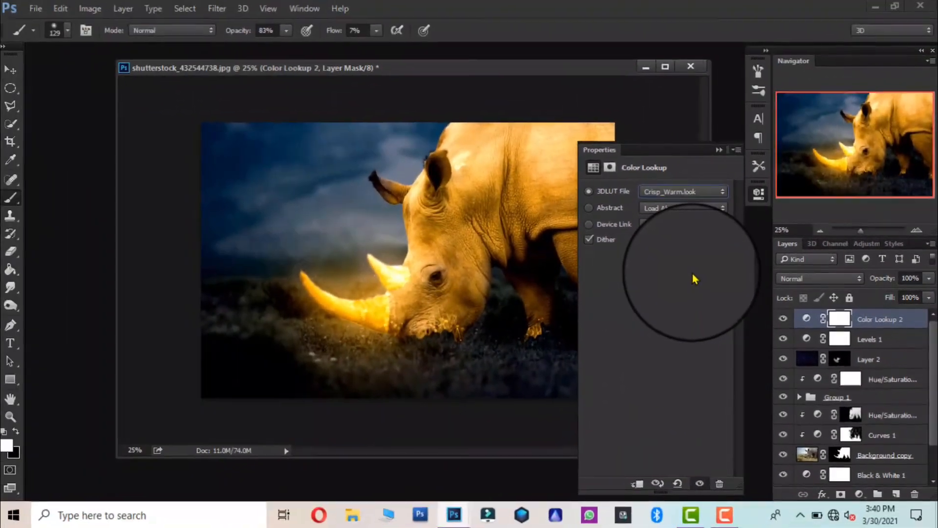
pyautogui.click(720, 152)
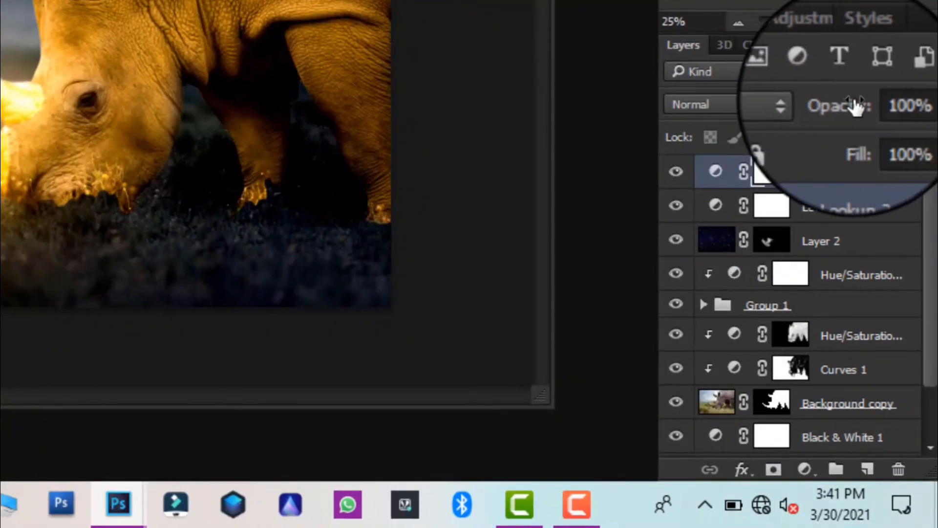
# Reduce the new Color Lookup layer's opacity to 70% and shift the document window aside
pyautogui.moveTo(889, 279); pyautogui.dragTo(885, 279)
pyautogui.moveTo(848, 105); pyautogui.dragTo(826, 103)
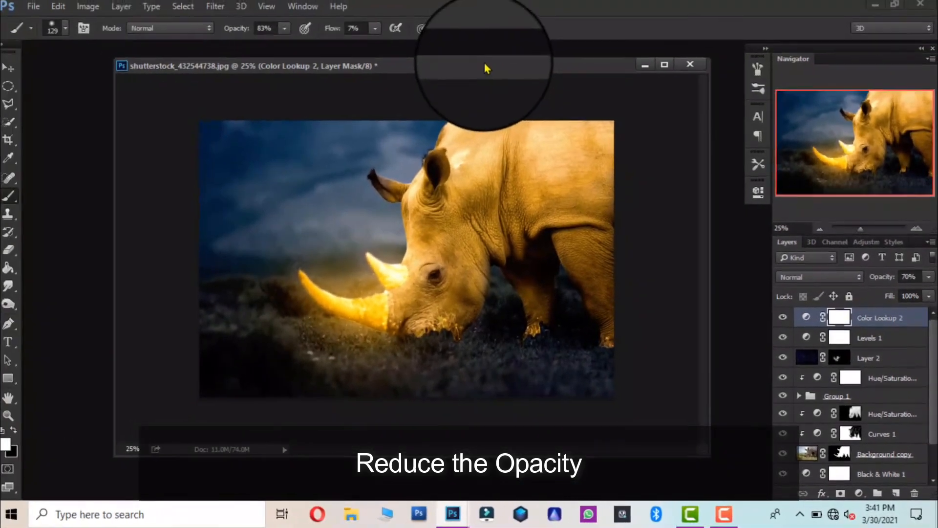
pyautogui.moveTo(454, 69); pyautogui.dragTo(432, 69)
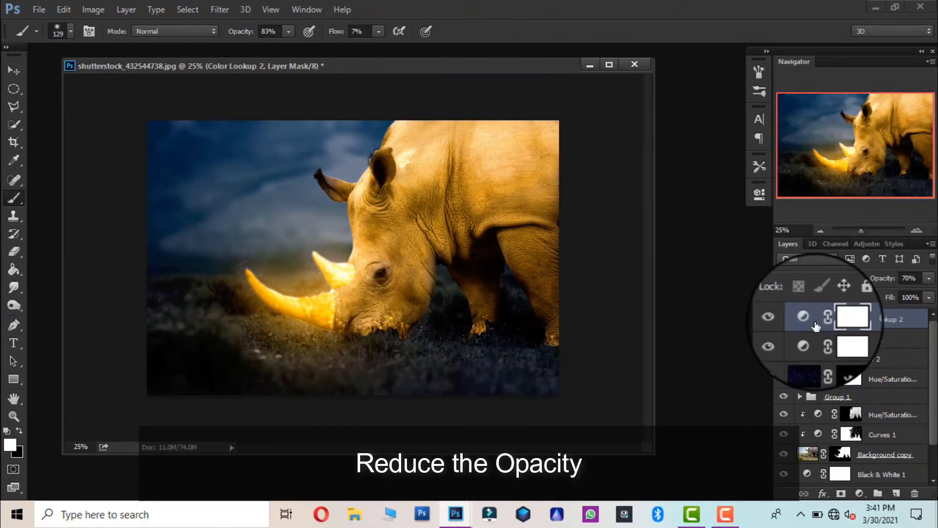
# Group all layers above the background, and hide the group to compare the edit with the original photo
pyautogui.scroll(-2, 875, 415)
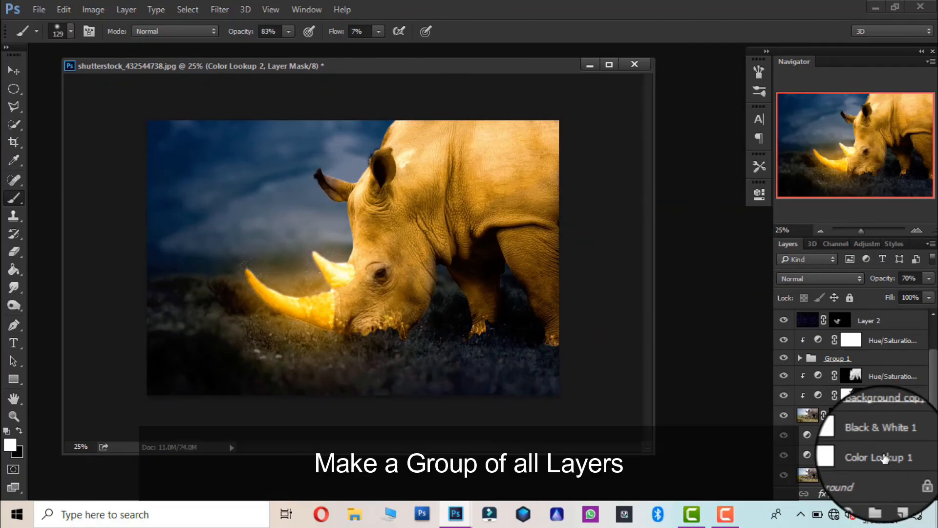
pyautogui.hotkey('ctrl', 'alt', 'a')
pyautogui.click(886, 495)
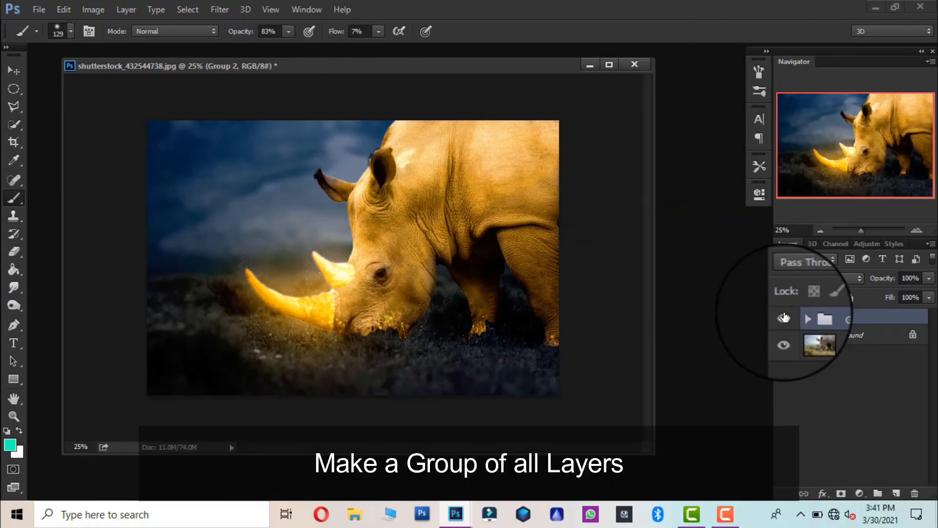
pyautogui.click(784, 318)
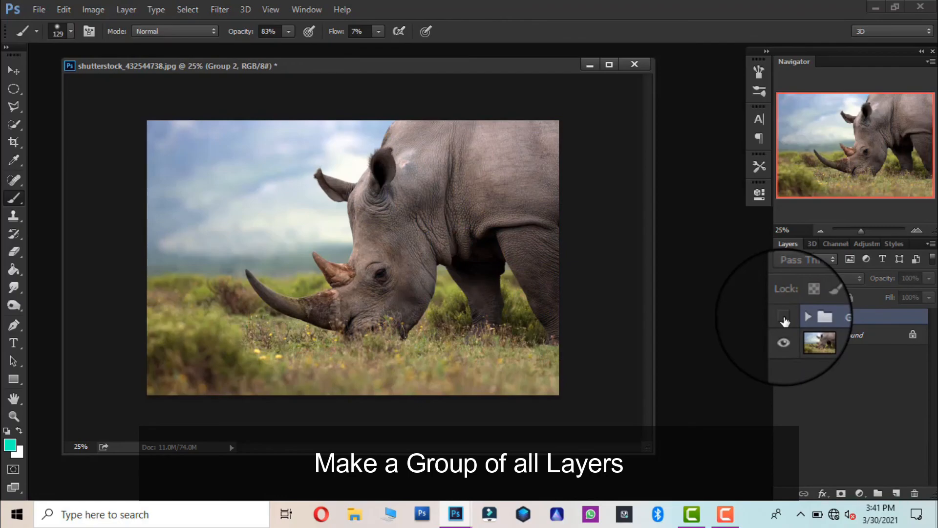